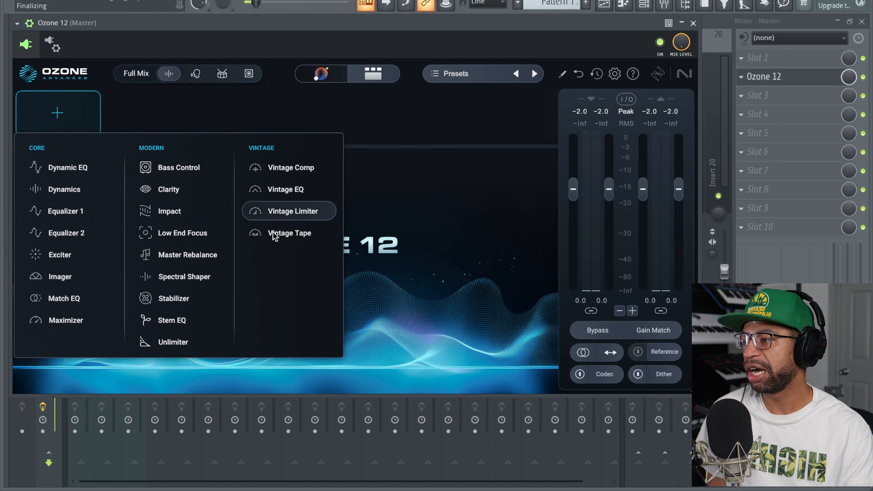
- Close the module list and open the Master Assistant's Custom setup
{"action": "left_click", "coordinate": [313, 109]}
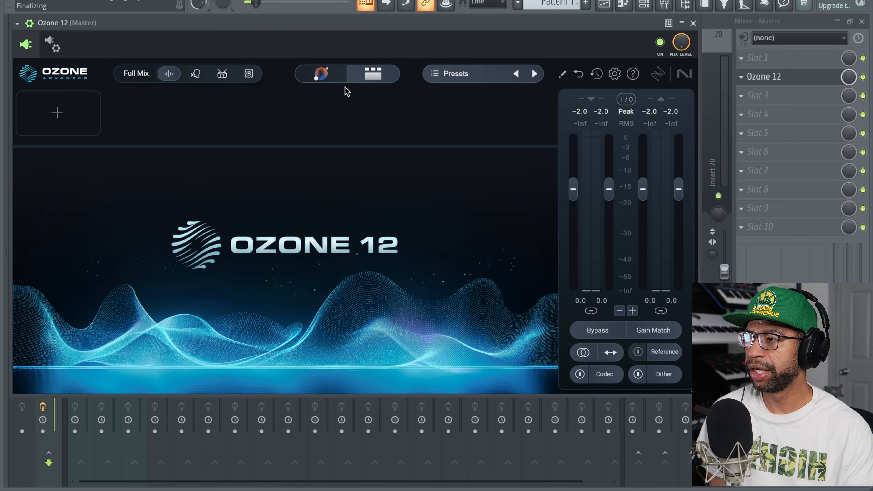
{"action": "left_click", "coordinate": [328, 75]}
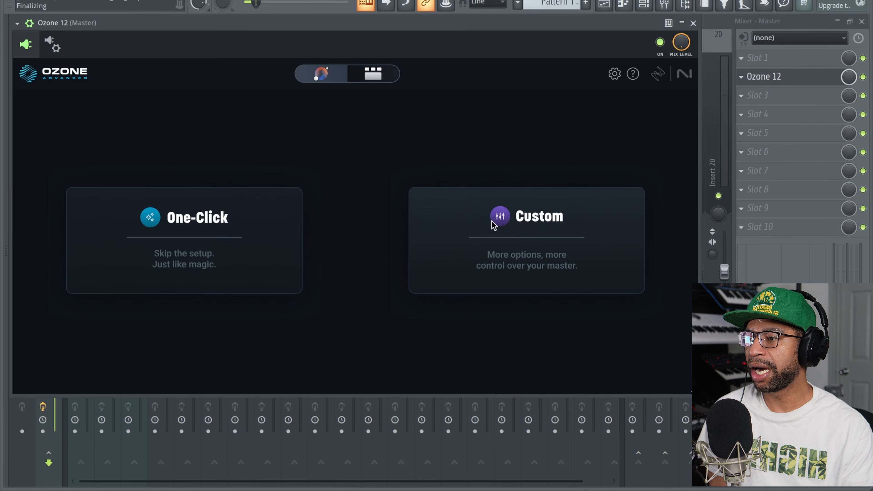
{"action": "left_click", "coordinate": [512, 219]}
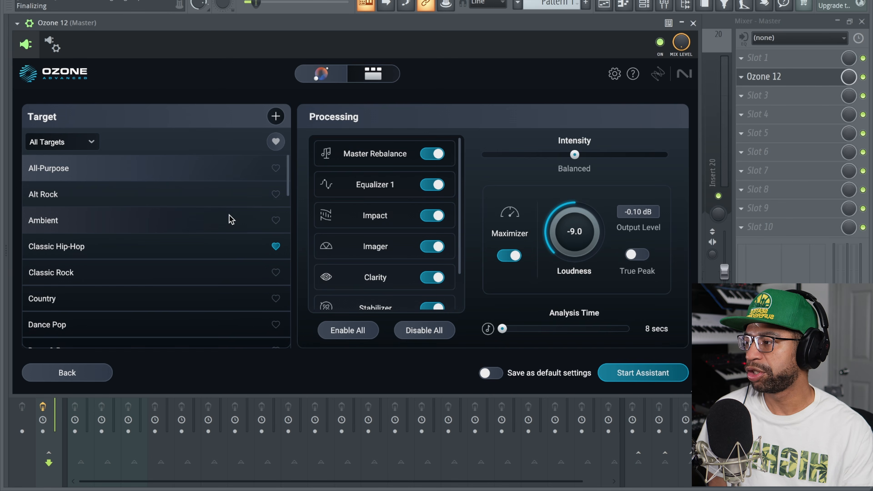
- Look through the full list of target genres from All-Purpose to Vocal Jazz
{"action": "scroll", "coordinate": [230, 218], "scroll_direction": "down", "scroll_amount": 3}
{"action": "scroll", "coordinate": [233, 217], "scroll_direction": "up", "scroll_amount": 3}
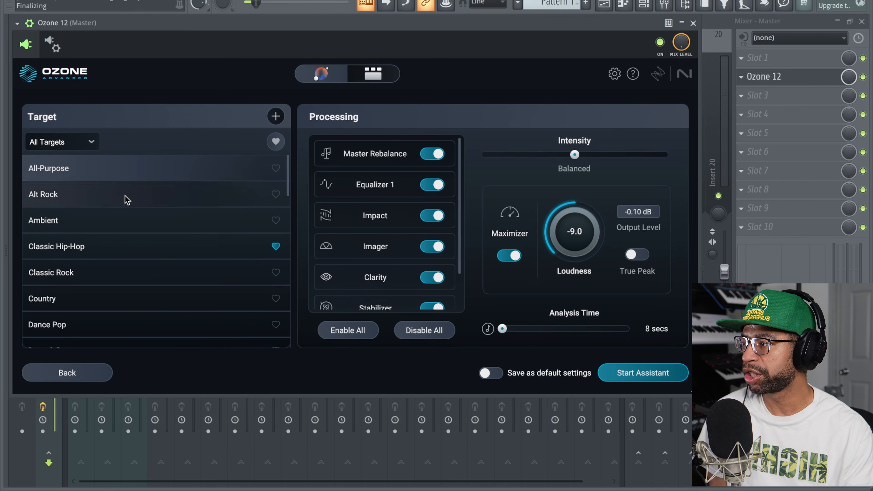
{"action": "scroll", "coordinate": [176, 254], "scroll_direction": "down", "scroll_amount": 3}
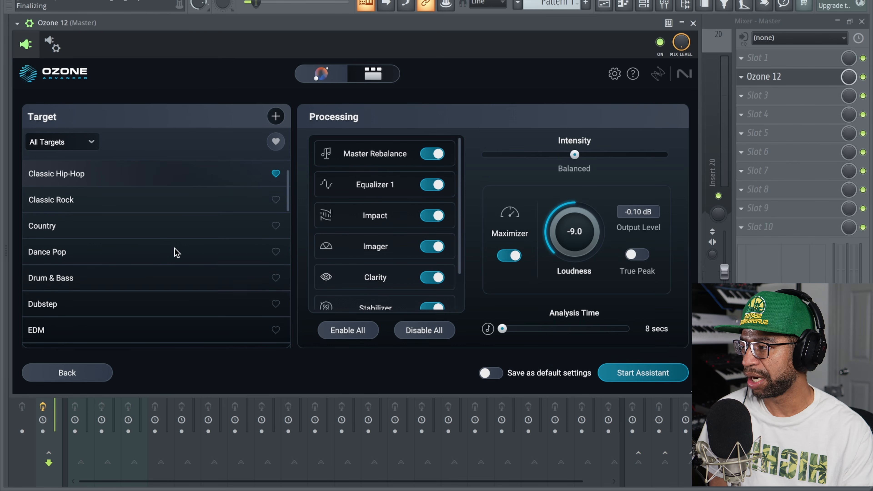
{"action": "scroll", "coordinate": [174, 248], "scroll_direction": "down", "scroll_amount": 8}
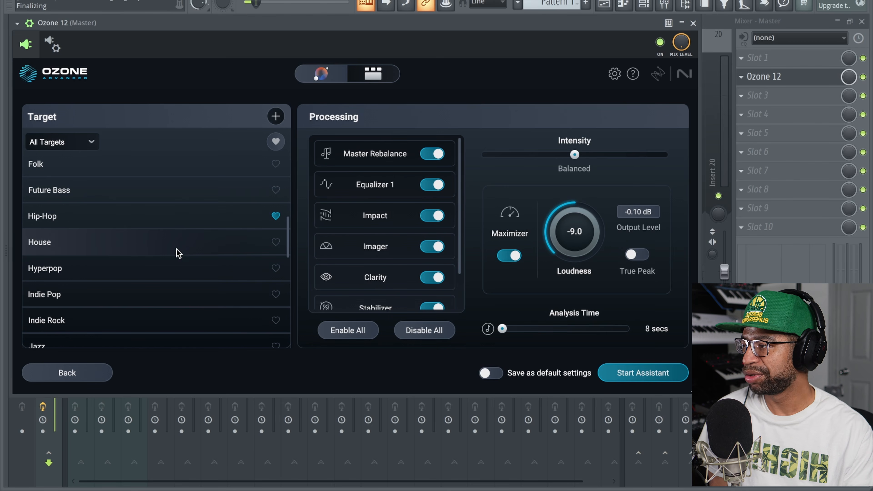
{"action": "scroll", "coordinate": [178, 218], "scroll_direction": "down", "scroll_amount": 14}
{"action": "scroll", "coordinate": [182, 220], "scroll_direction": "up", "scroll_amount": 20}
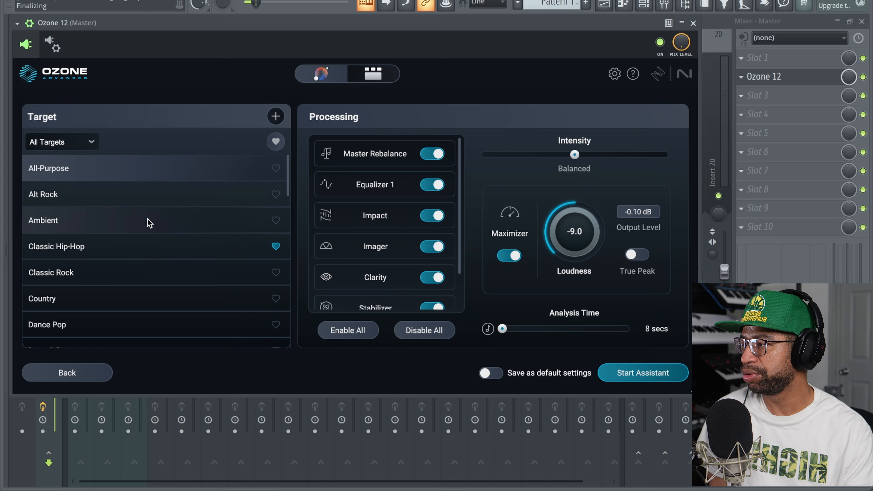
{"action": "scroll", "coordinate": [157, 275], "scroll_direction": "down", "scroll_amount": 6}
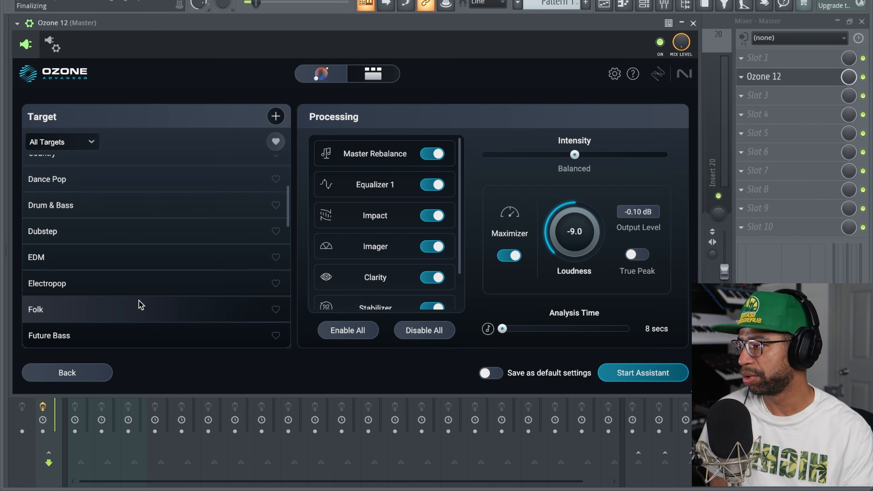
{"action": "scroll", "coordinate": [143, 308], "scroll_direction": "up", "scroll_amount": 5}
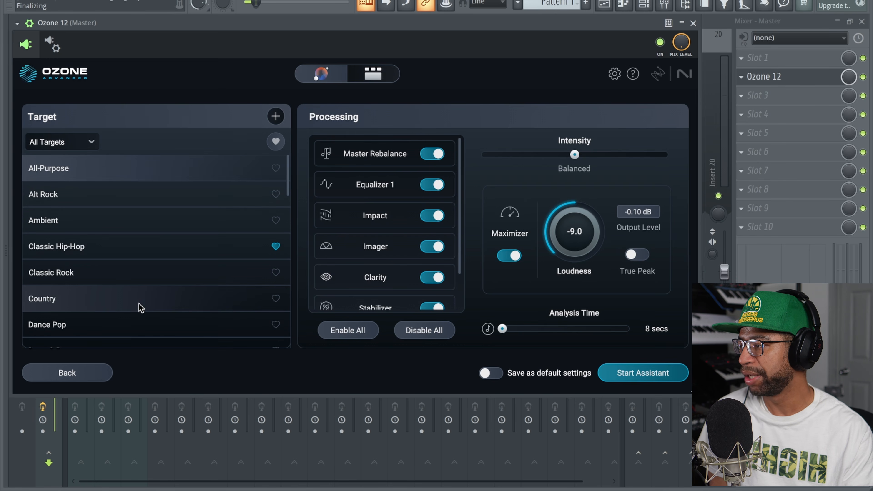
{"action": "scroll", "coordinate": [134, 307], "scroll_direction": "down", "scroll_amount": 15}
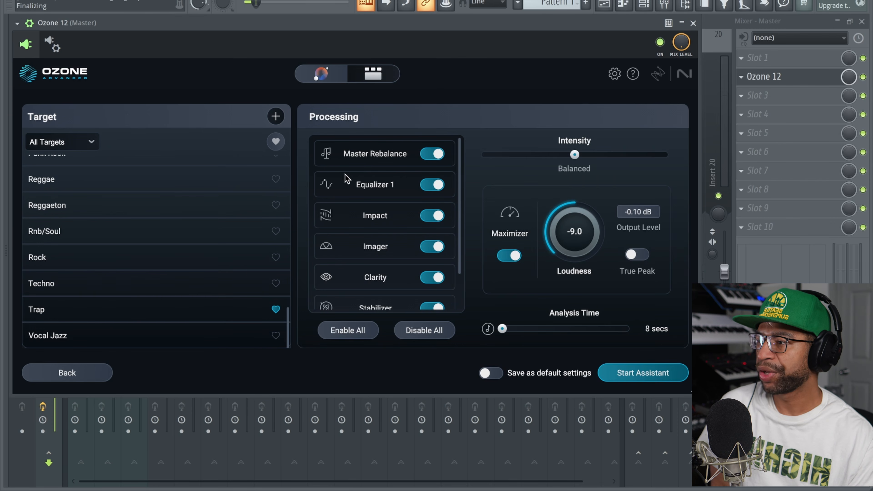
- Review the assistant's processing modules and switch Clarity off and back on
{"action": "scroll", "coordinate": [379, 172], "scroll_direction": "down", "scroll_amount": 1}
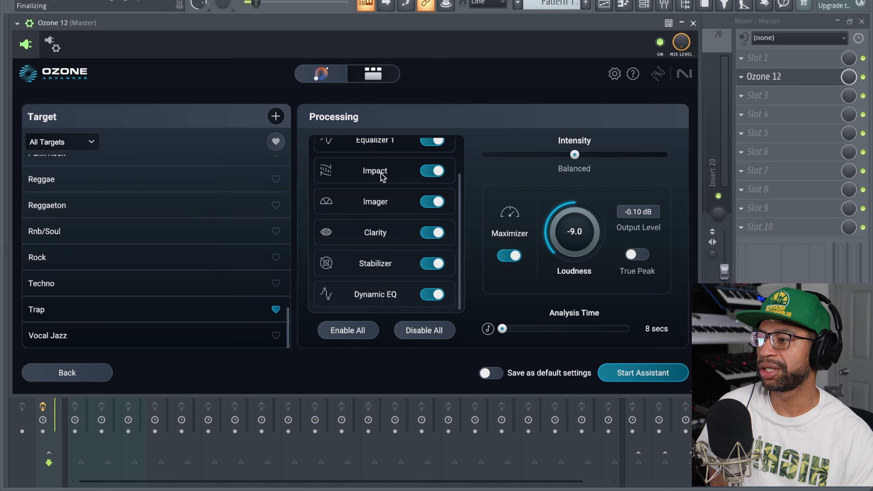
{"action": "scroll", "coordinate": [383, 177], "scroll_direction": "up", "scroll_amount": 1}
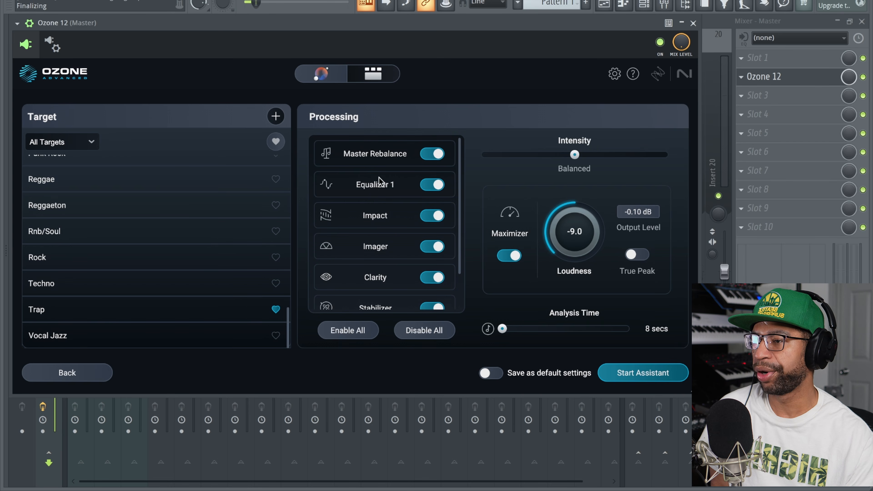
{"action": "scroll", "coordinate": [381, 184], "scroll_direction": "down", "scroll_amount": 1}
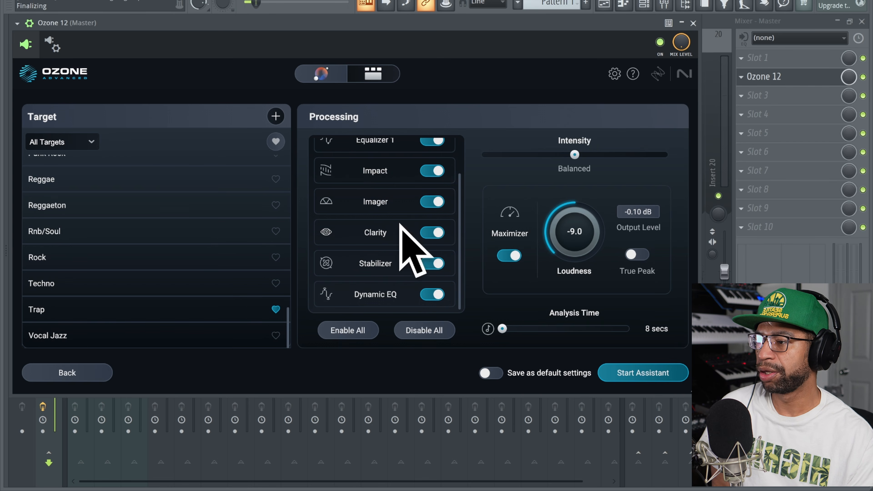
{"action": "scroll", "coordinate": [371, 214], "scroll_direction": "up", "scroll_amount": 1}
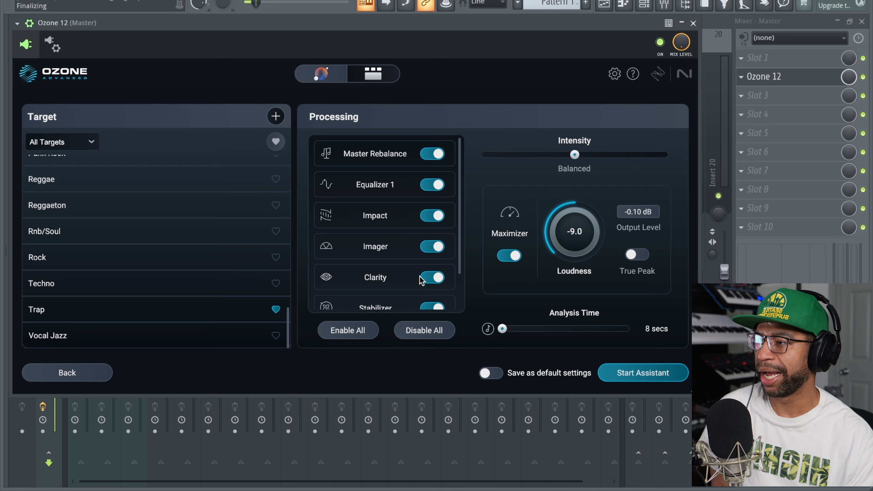
{"action": "left_click", "coordinate": [426, 280]}
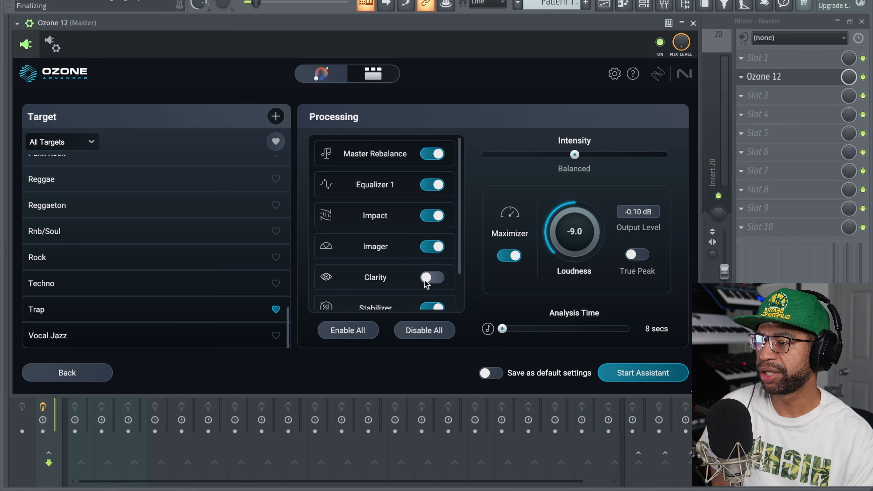
{"action": "left_click", "coordinate": [439, 278]}
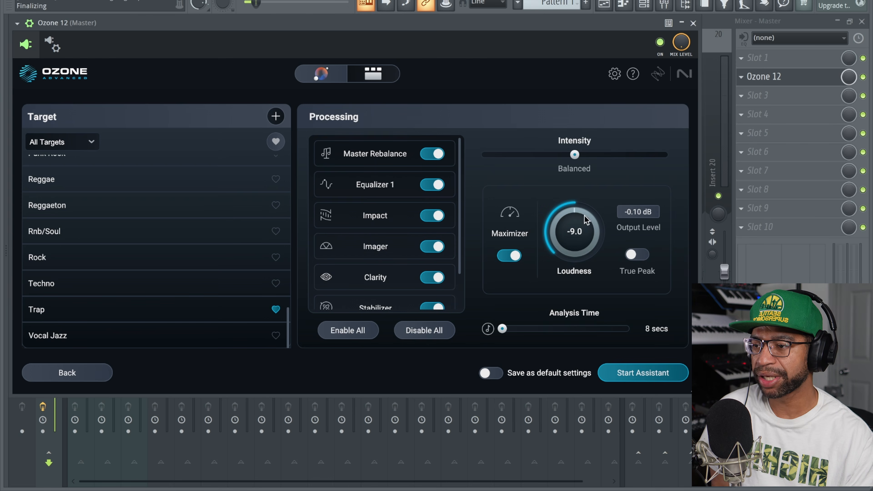
- Set the Maximizer loudness to -12.0 and the analysis time to 8 bars
{"action": "left_click_drag", "start_coordinate": [575, 229], "coordinate": [558, 279]}
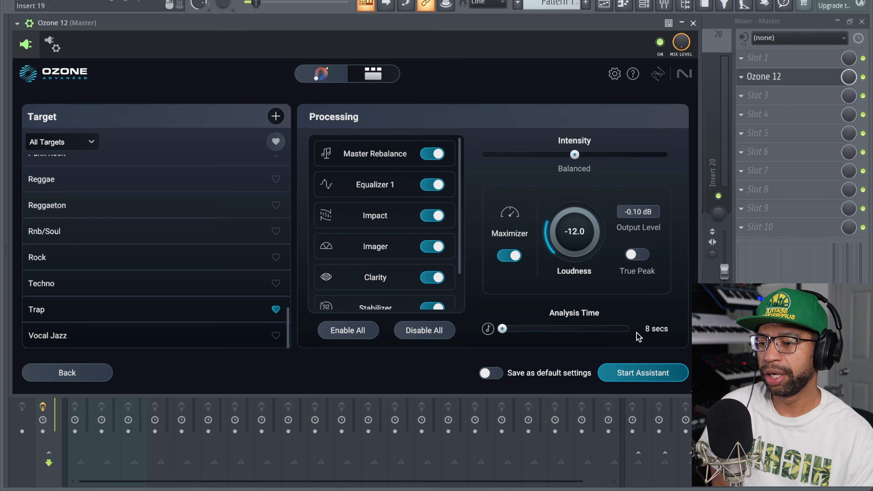
{"action": "left_click", "coordinate": [488, 329]}
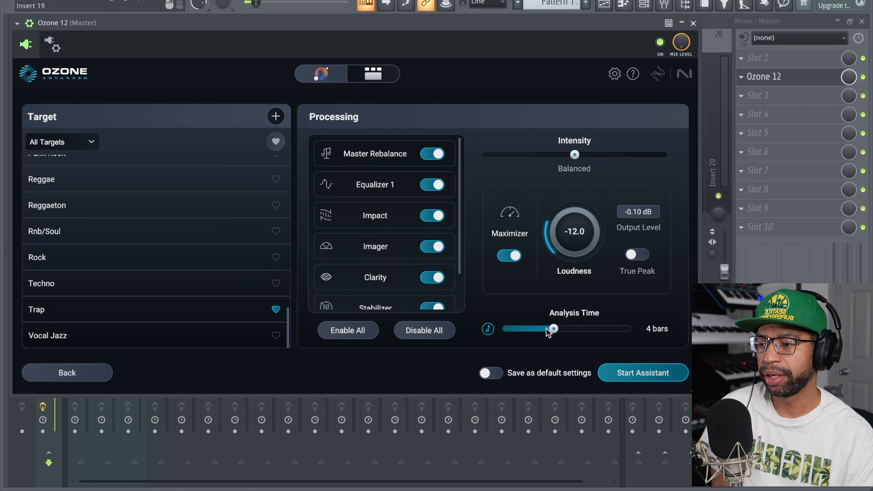
{"action": "left_click_drag", "start_coordinate": [554, 330], "coordinate": [581, 329]}
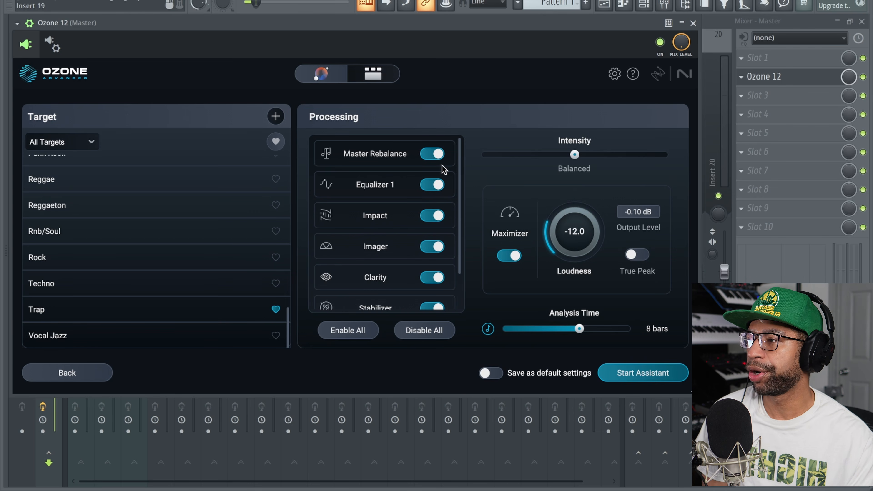
{"action": "left_click", "coordinate": [329, 78]}
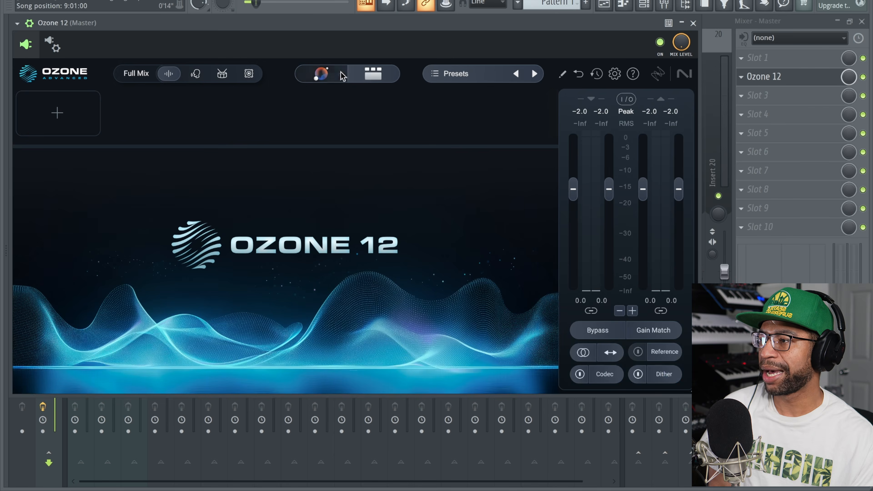
{"action": "left_click", "coordinate": [328, 77]}
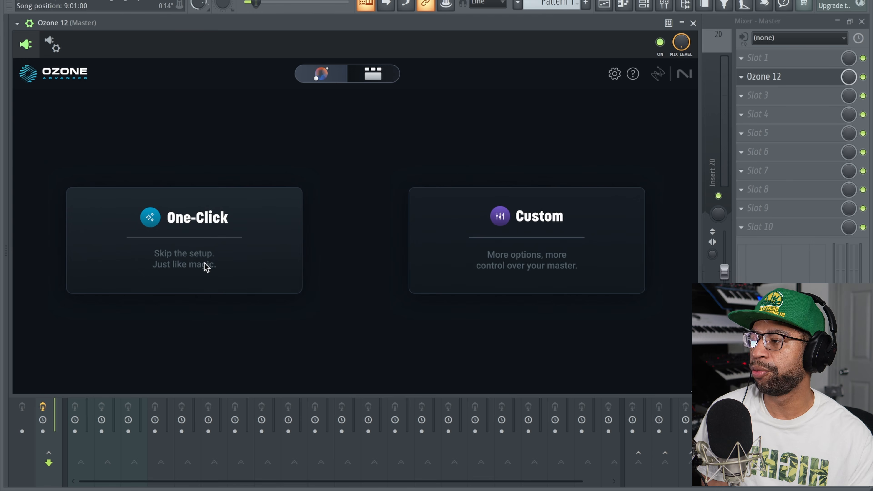
{"action": "left_click", "coordinate": [209, 250]}
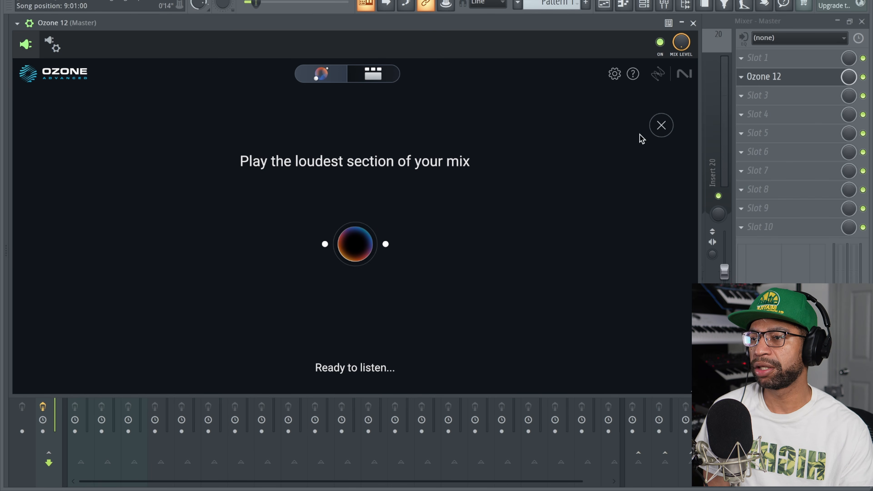
{"action": "left_click", "coordinate": [660, 125]}
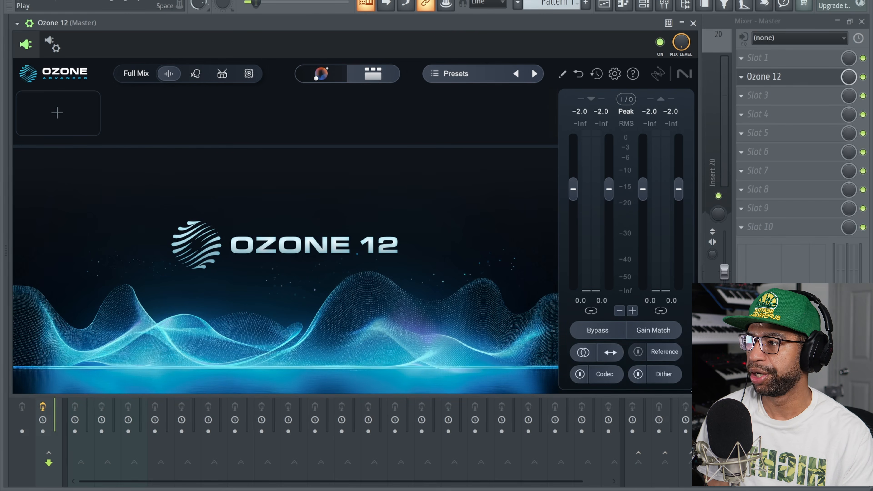
- Play the unmastered mix, and run the One-Click Master Assistant while playing the mix's loudest section
{"action": "key", "text": "space"}
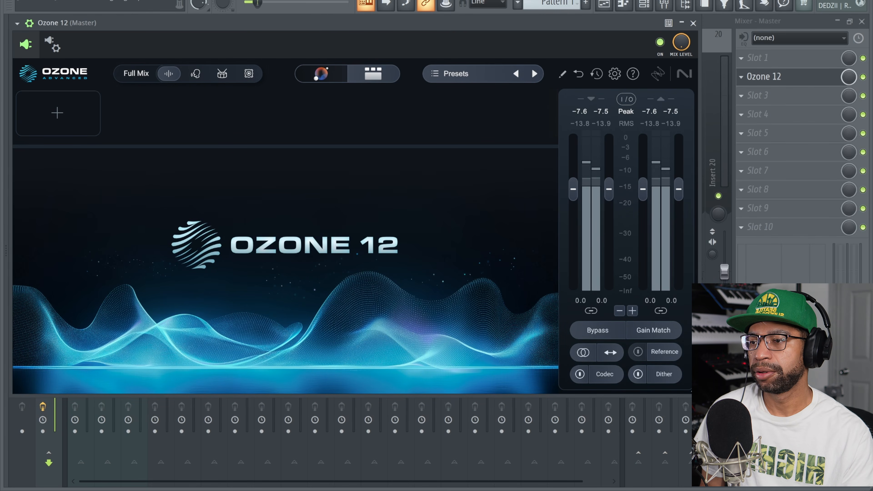
{"action": "mouse_move", "coordinate": [290, 19]}
{"action": "left_mouse_down"}
{"action": "mouse_move", "coordinate": [340, 25]}
{"action": "mouse_move", "coordinate": [291, 24]}
{"action": "left_mouse_up"}
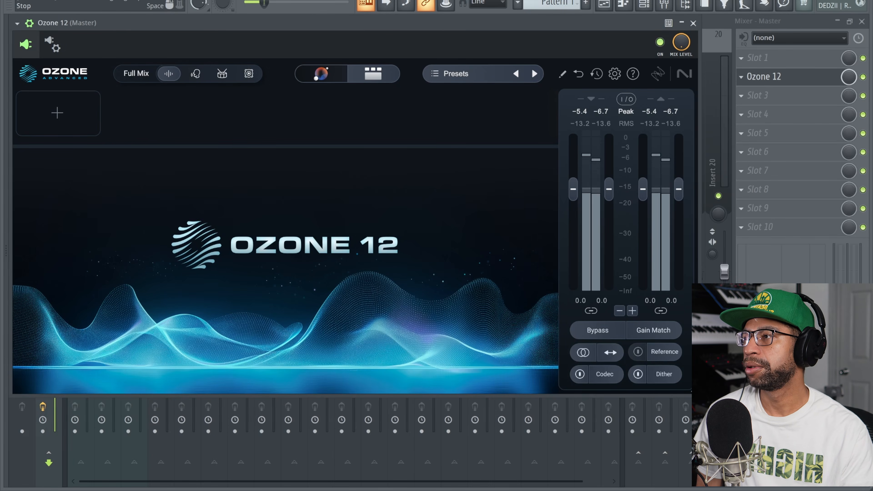
{"action": "left_click", "coordinate": [323, 76]}
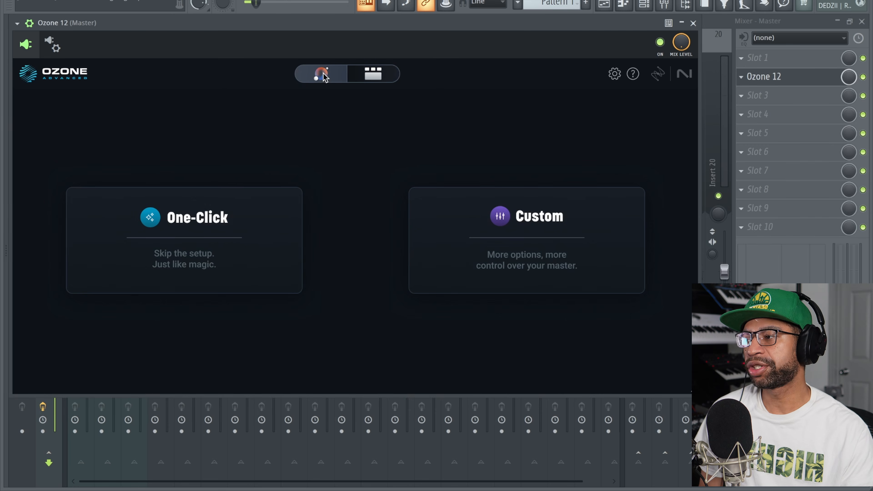
{"action": "left_click", "coordinate": [206, 237]}
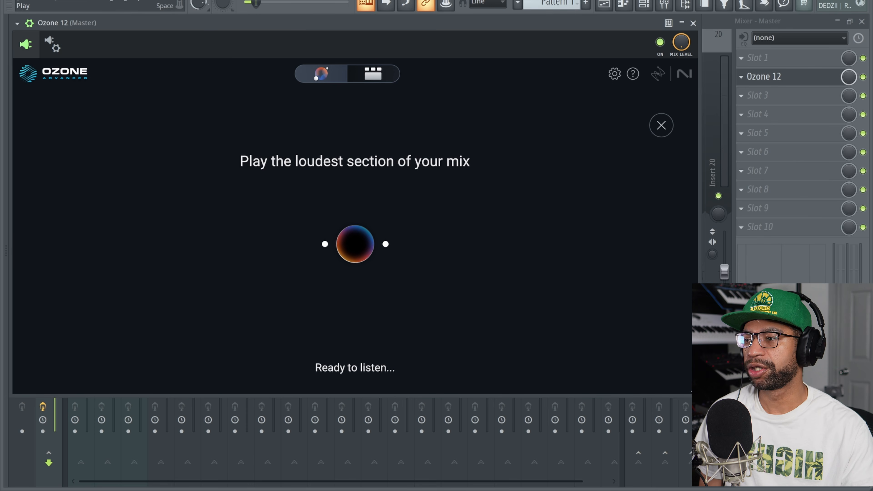
{"action": "key", "text": "space"}
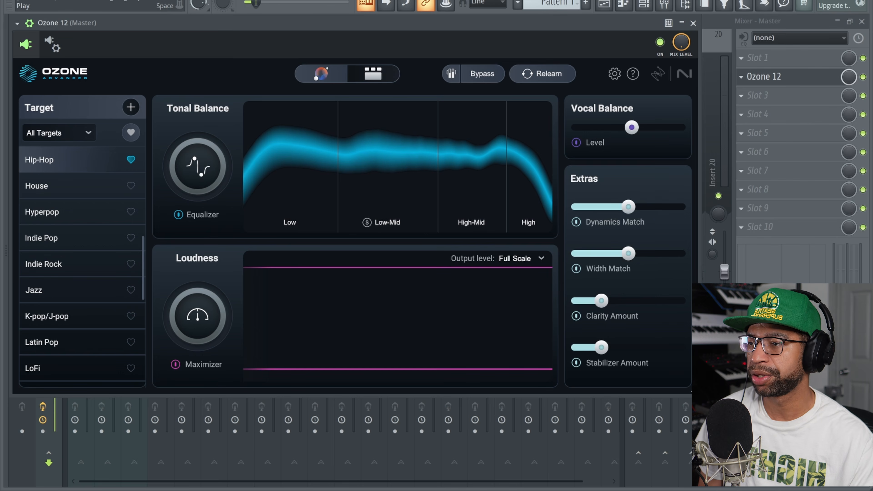
- Play back the mastered mix and reduce Dynamics Match slightly and Width Match to about 32%
{"action": "key", "text": "space"}
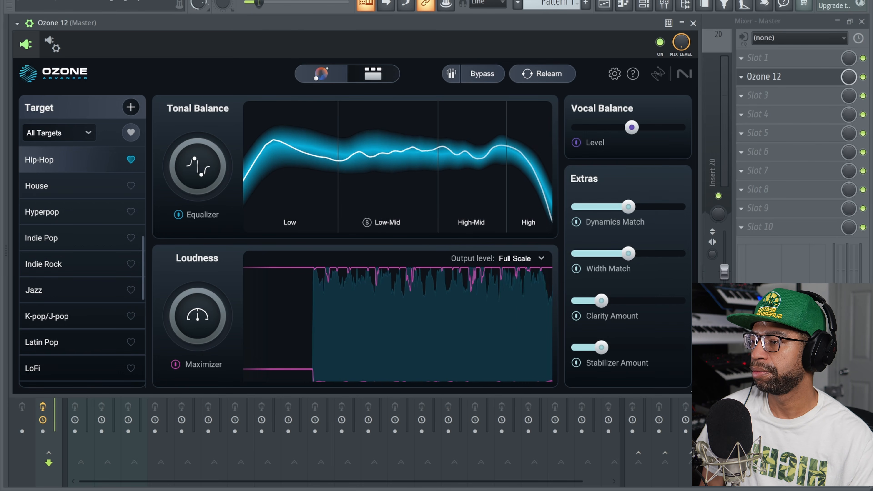
{"action": "mouse_move", "coordinate": [289, 23]}
{"action": "left_mouse_down"}
{"action": "mouse_move", "coordinate": [321, 28]}
{"action": "mouse_move", "coordinate": [294, 33]}
{"action": "left_mouse_up"}
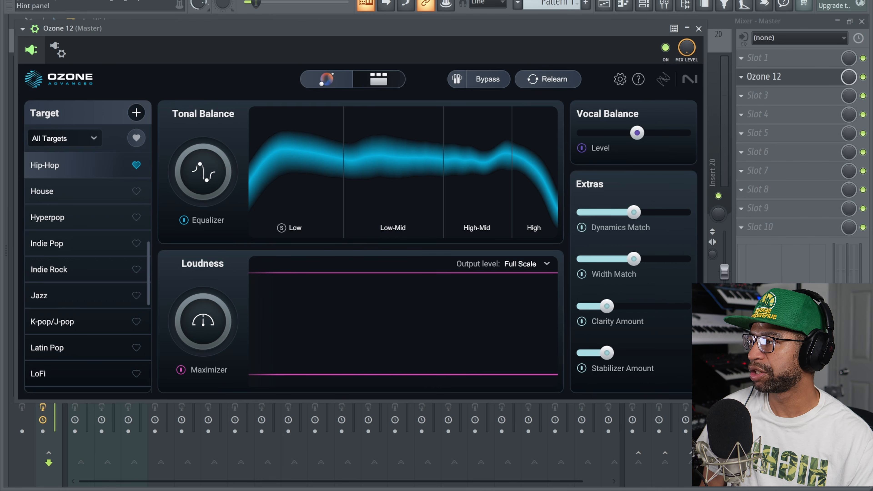
{"action": "key", "text": "space"}
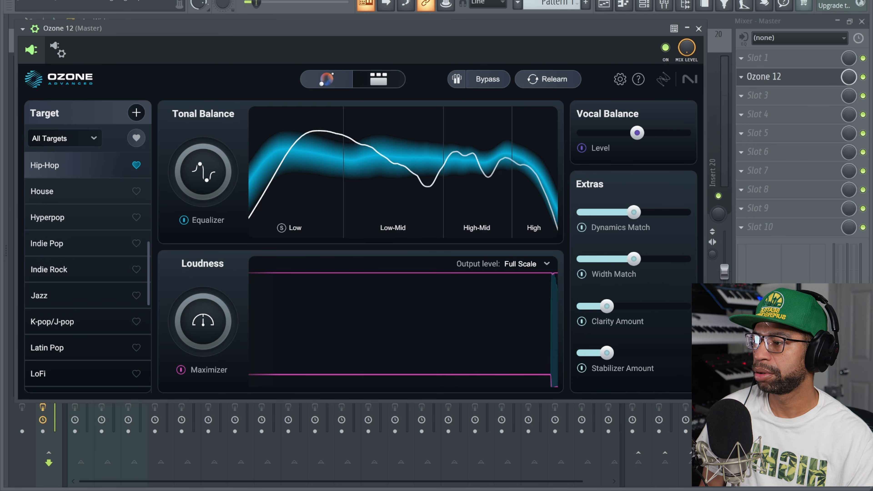
{"action": "left_click_drag", "start_coordinate": [634, 212], "coordinate": [617, 216]}
{"action": "left_click_drag", "start_coordinate": [634, 258], "coordinate": [614, 267]}
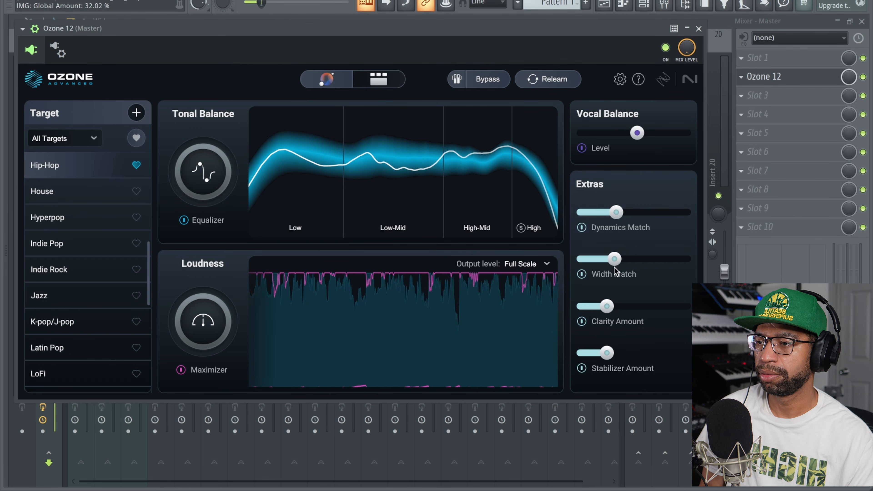
- Lower the Vocal Balance level to about -1.6 dB, stop playback and open the detailed module view
{"action": "left_click_drag", "start_coordinate": [636, 133], "coordinate": [624, 133]}
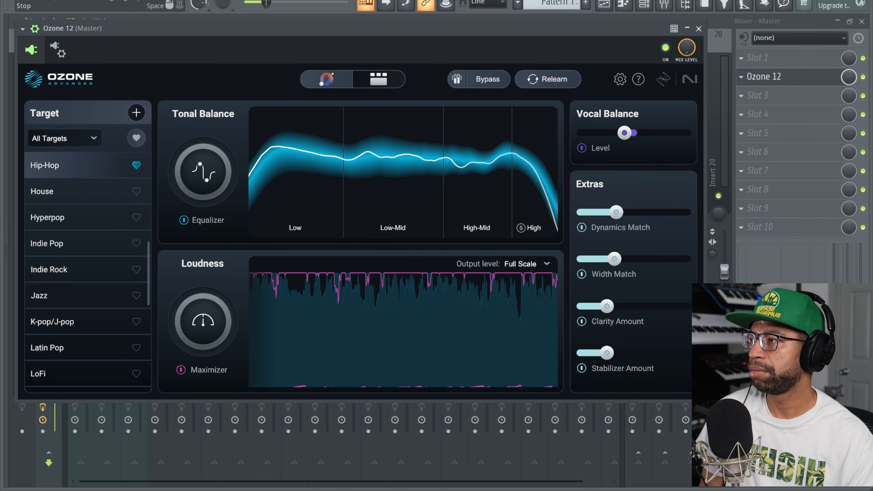
{"action": "key", "text": "space"}
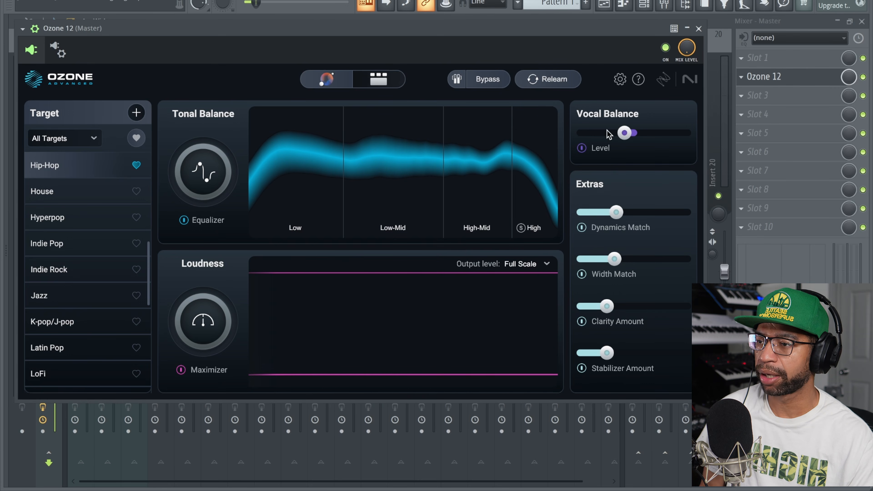
{"action": "left_click", "coordinate": [378, 80]}
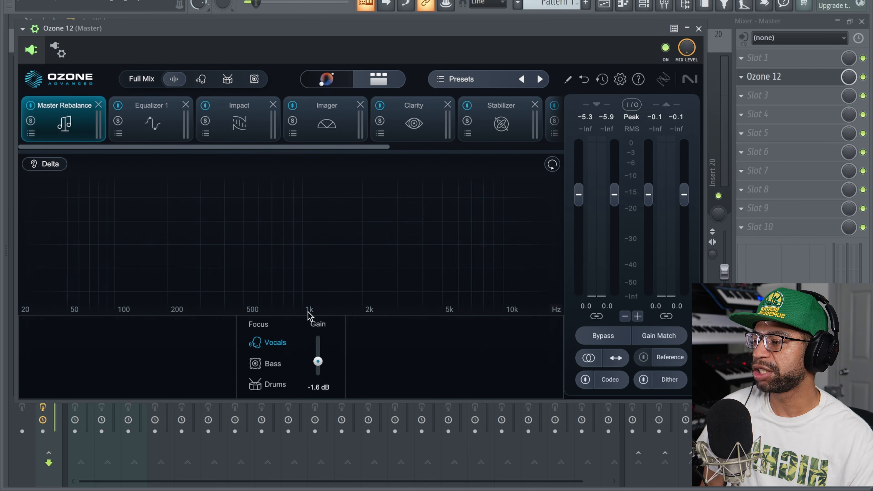
- Play the mix, try a 1.0 dB vocal gain in Master Rebalance, and settle on -1.0 dB
{"action": "left_click_drag", "start_coordinate": [318, 363], "coordinate": [318, 358]}
{"action": "key", "text": "space"}
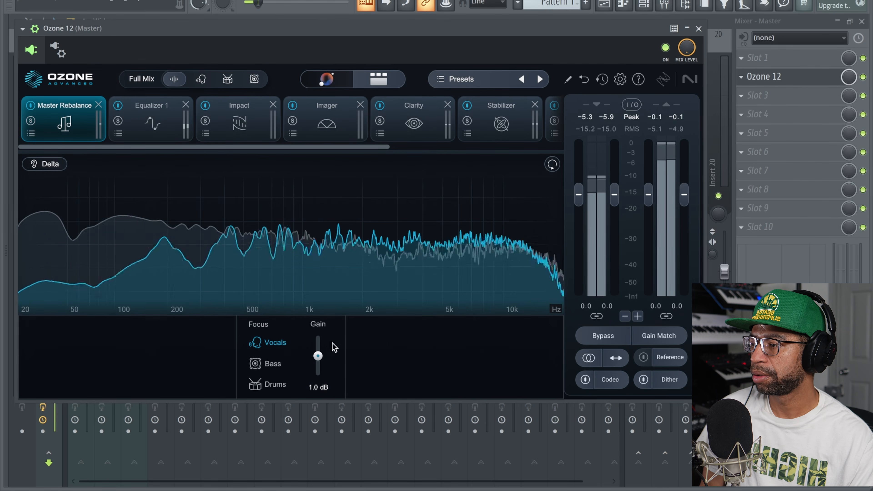
{"action": "left_click_drag", "start_coordinate": [320, 357], "coordinate": [320, 363]}
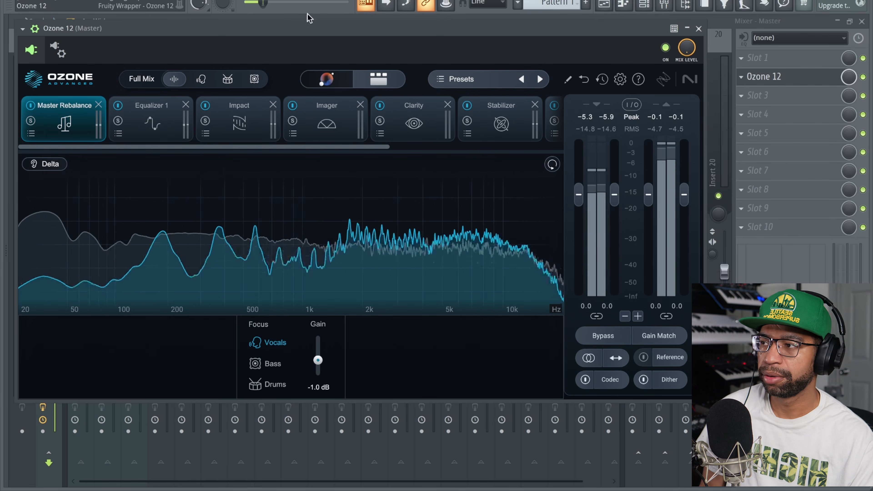
{"action": "key", "text": "space"}
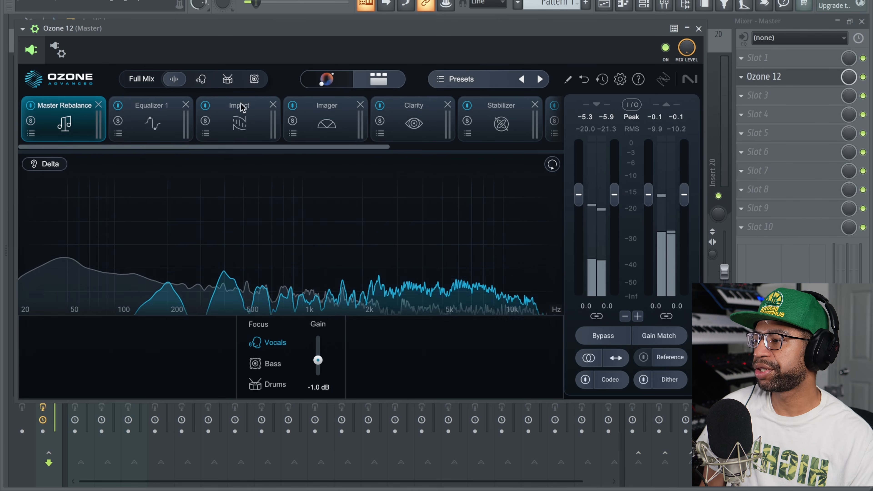
- Look through the Bass and Drums focus options in Master Rebalance and return to Vocals
{"action": "left_click", "coordinate": [272, 364]}
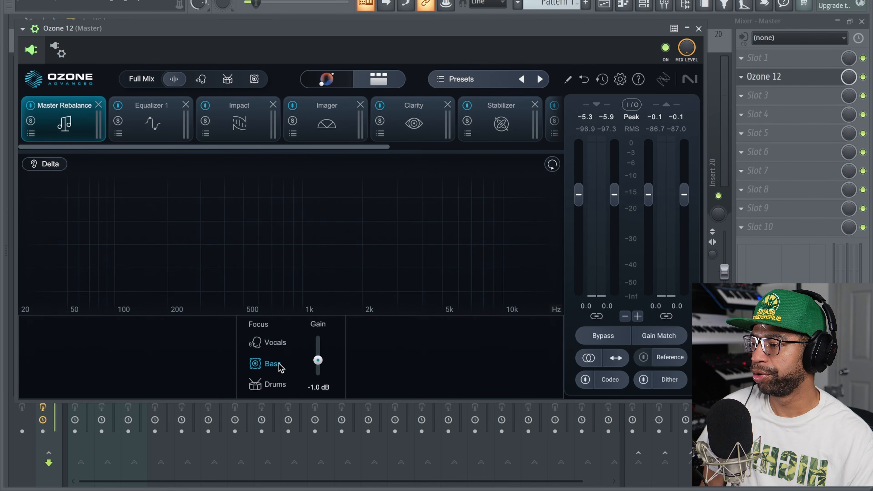
{"action": "left_click", "coordinate": [276, 384]}
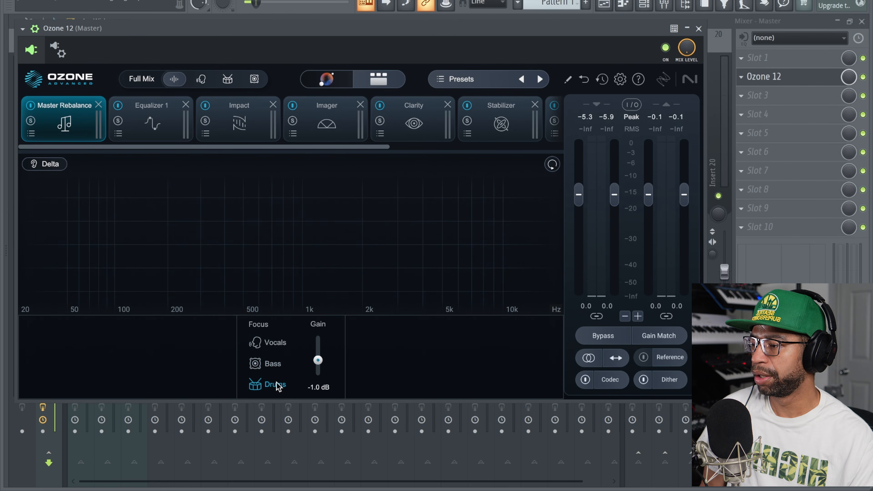
{"action": "left_click", "coordinate": [280, 342]}
{"action": "left_click", "coordinate": [280, 343]}
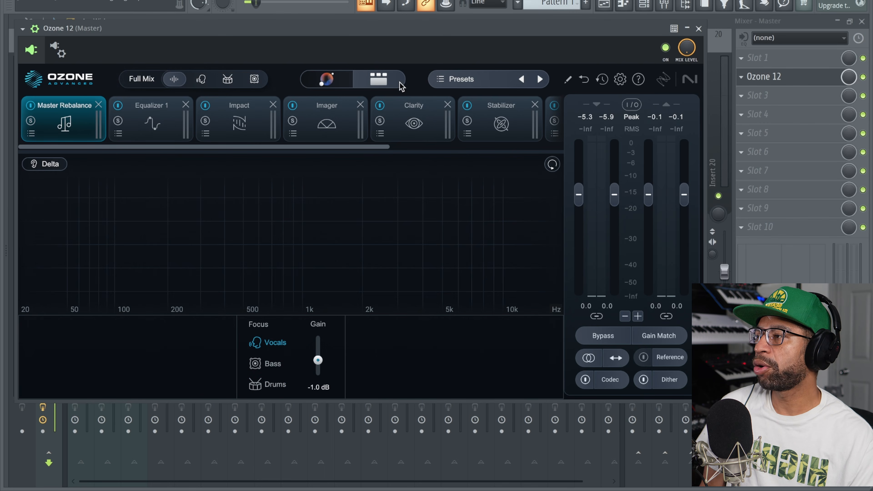
- Rerun the Master Assistant in Custom mode with the Classic Hip-Hop target, loudness at -12.5 and output level at -0.41 dB
{"action": "left_click", "coordinate": [329, 80]}
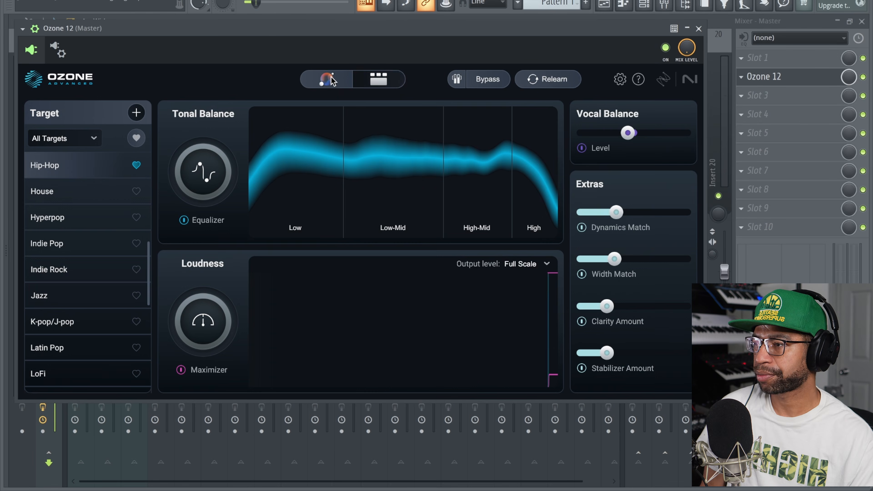
{"action": "left_click", "coordinate": [549, 84]}
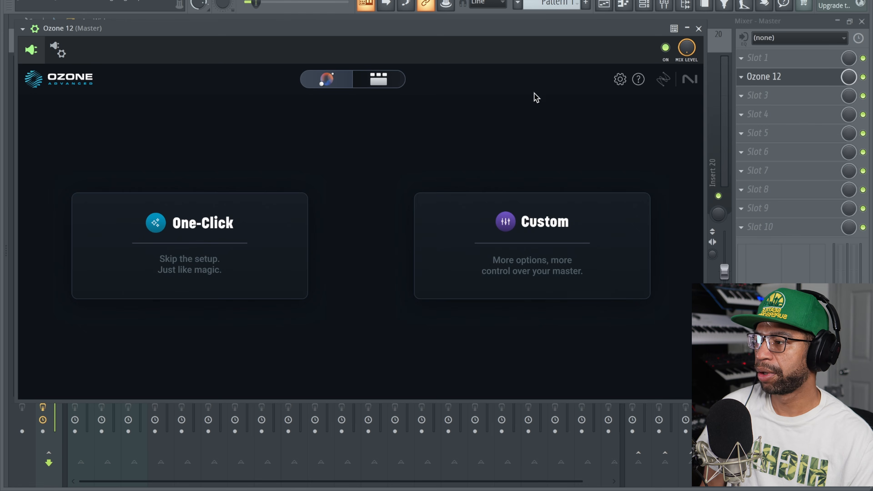
{"action": "left_click", "coordinate": [548, 226]}
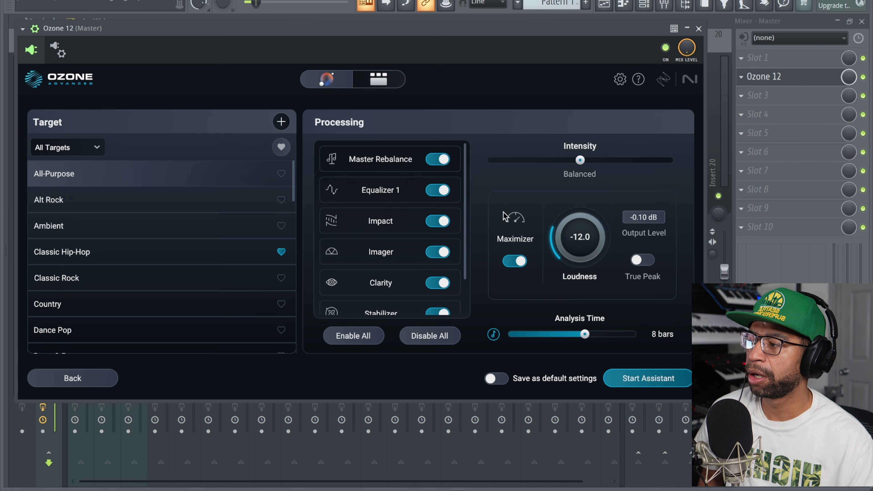
{"action": "scroll", "coordinate": [230, 256], "scroll_direction": "down", "scroll_amount": 1}
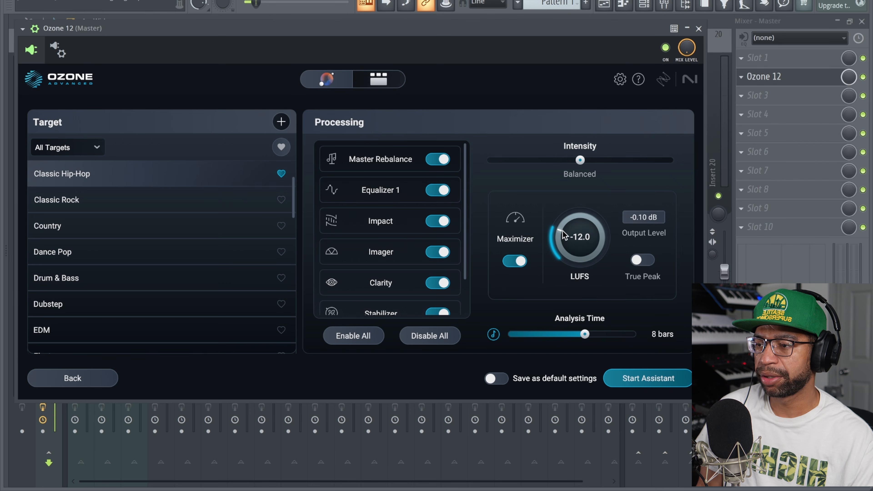
{"action": "scroll", "coordinate": [563, 237], "scroll_direction": "down", "scroll_amount": 1}
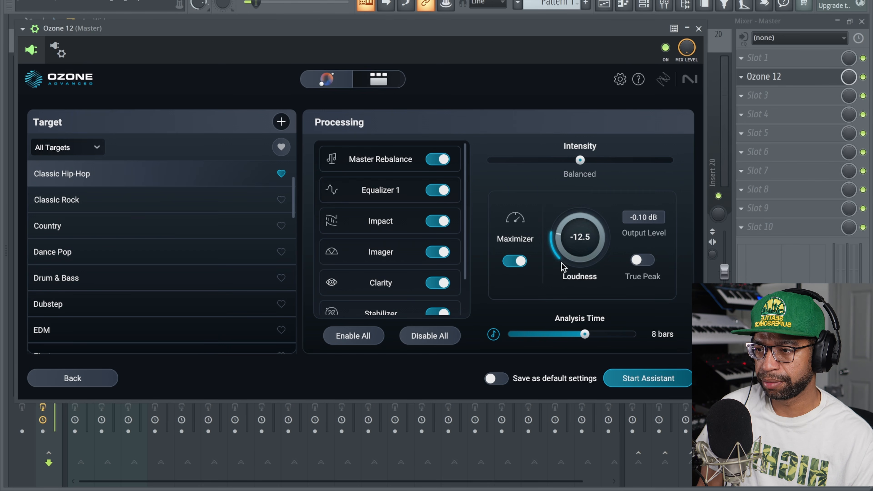
{"action": "left_click_drag", "start_coordinate": [643, 222], "coordinate": [643, 231]}
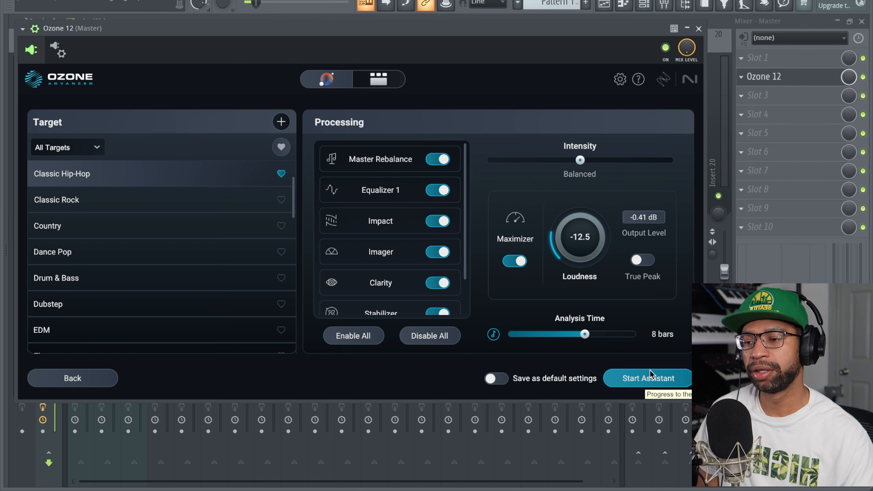
{"action": "left_click", "coordinate": [650, 378]}
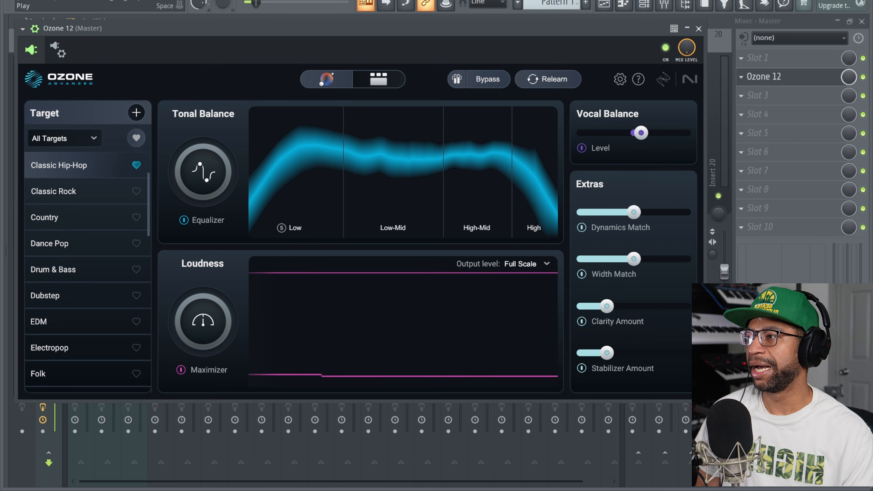
- Play back the new master and gradually lower the Vocal Balance level to about 0.21 dB
{"action": "key", "text": "space"}
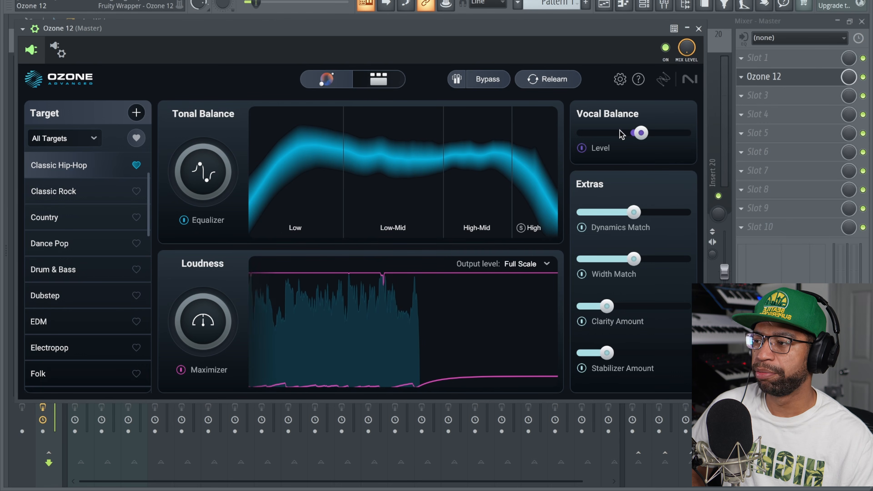
{"action": "left_click_drag", "start_coordinate": [639, 137], "coordinate": [634, 139]}
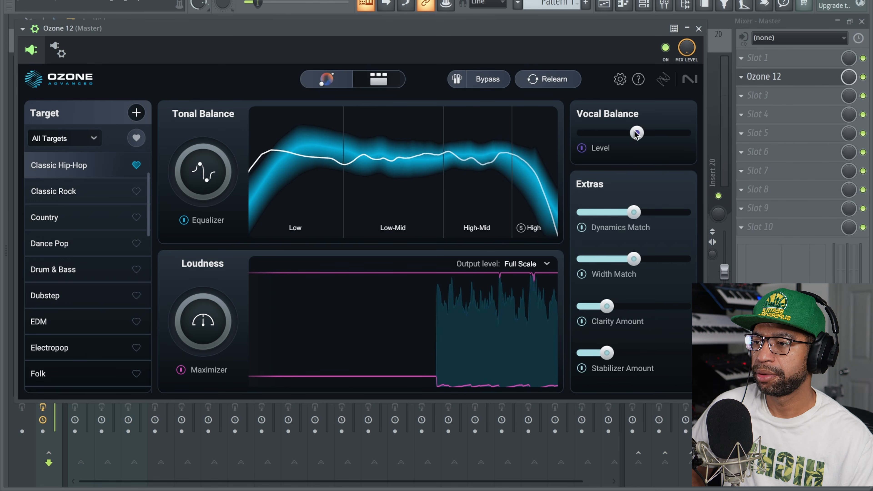
{"action": "left_click_drag", "start_coordinate": [637, 134], "coordinate": [635, 134]}
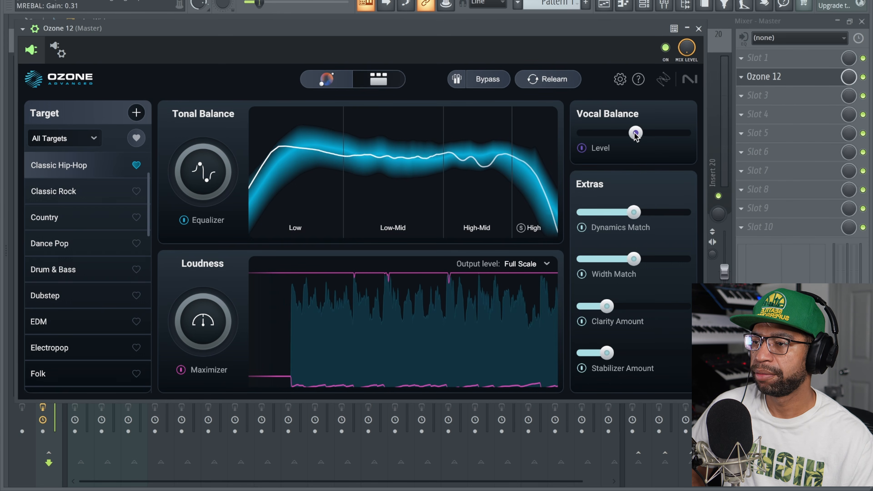
{"action": "left_click_drag", "start_coordinate": [635, 135], "coordinate": [635, 135]}
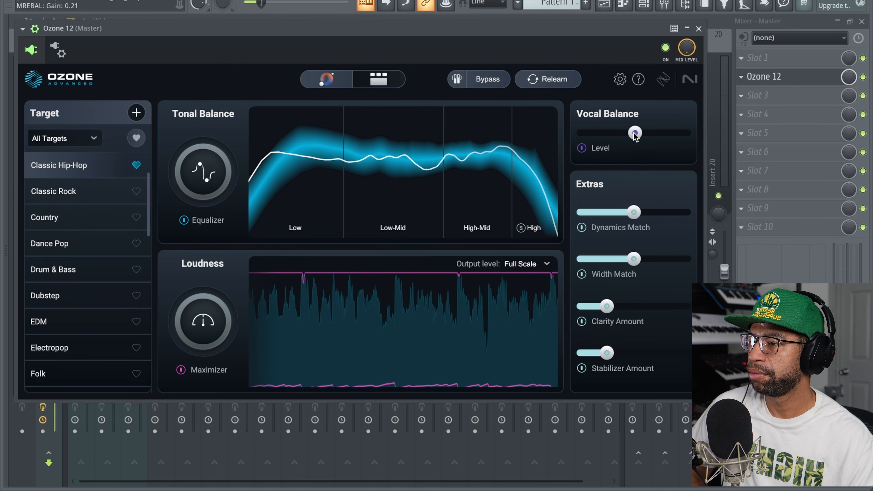
- Reduce Dynamics Match and Width Match slightly below their suggested amounts in two small adjustments each
{"action": "left_click_drag", "start_coordinate": [636, 214], "coordinate": [631, 216]}
{"action": "left_click_drag", "start_coordinate": [639, 261], "coordinate": [631, 262]}
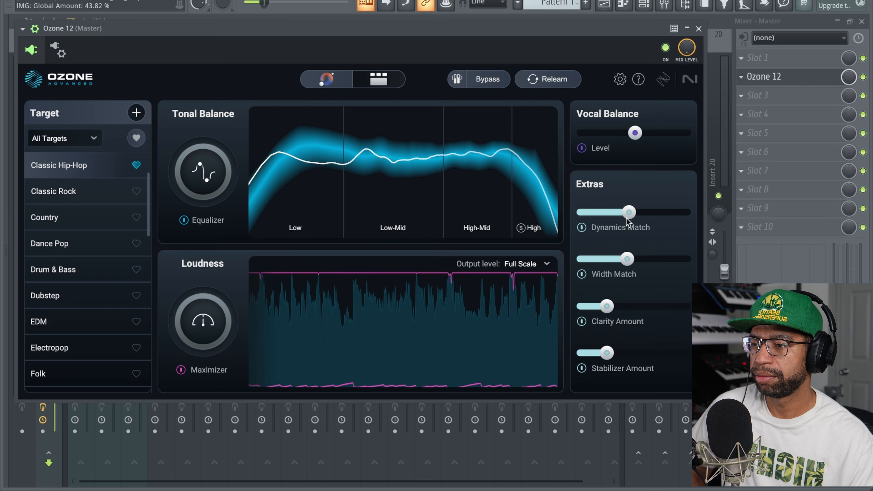
{"action": "left_click_drag", "start_coordinate": [626, 216], "coordinate": [623, 218]}
{"action": "left_click_drag", "start_coordinate": [631, 262], "coordinate": [624, 264]}
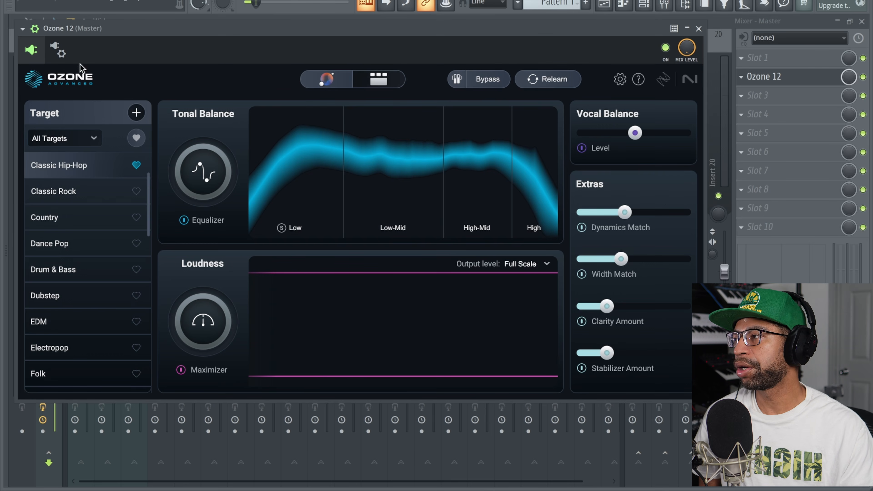
- Check the plugin wrapper settings, then replace the plugin in master slot 2 with a fresh Ozone 12 instance
{"action": "left_click", "coordinate": [58, 50]}
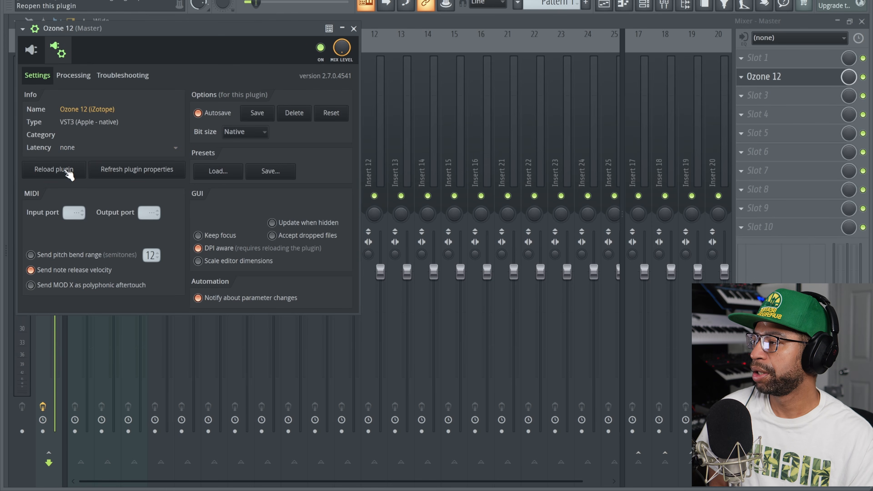
{"action": "left_click", "coordinate": [35, 51]}
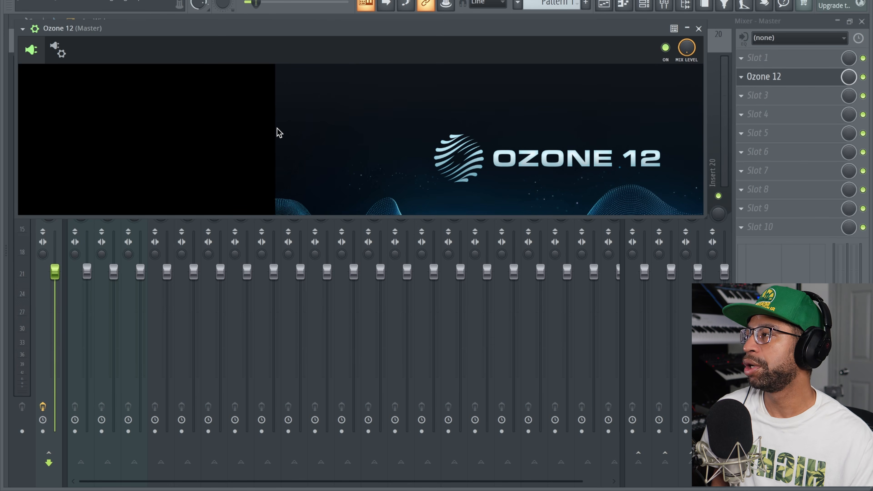
{"action": "left_click_drag", "start_coordinate": [418, 34], "coordinate": [412, 29]}
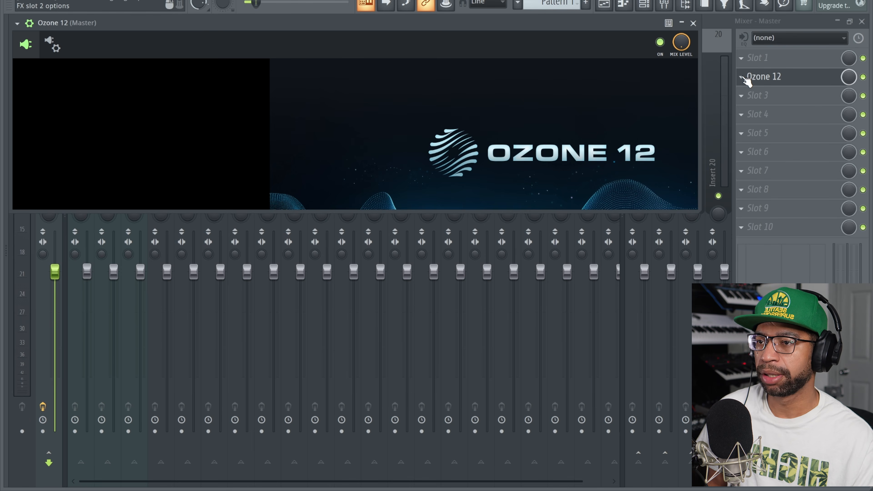
{"action": "left_click", "coordinate": [745, 79]}
{"action": "left_click", "coordinate": [746, 92]}
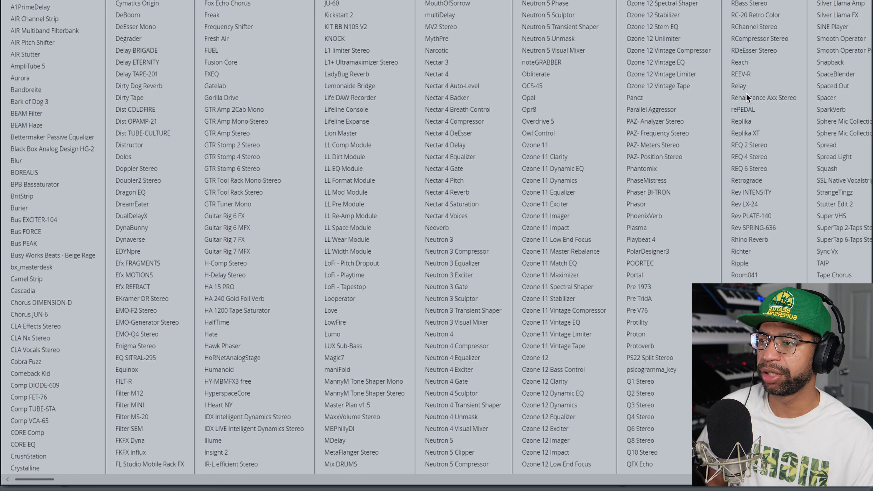
{"action": "left_click", "coordinate": [547, 357]}
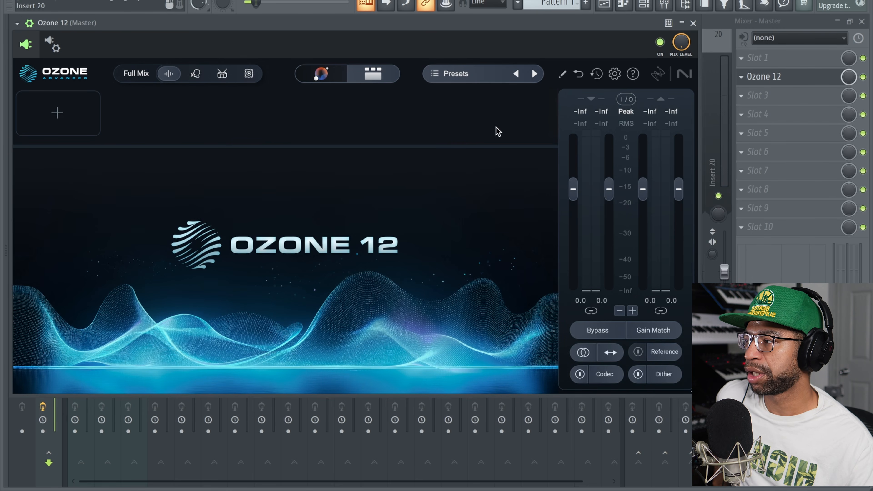
- Add a Stem EQ module and create a High Shelf band at about 6264 Hz on the Vocals stem
{"action": "left_click", "coordinate": [59, 114]}
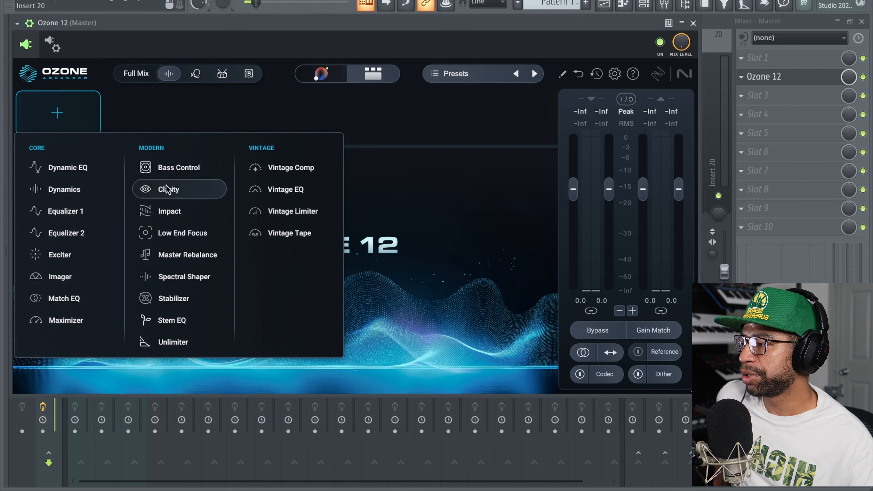
{"action": "left_click", "coordinate": [175, 322]}
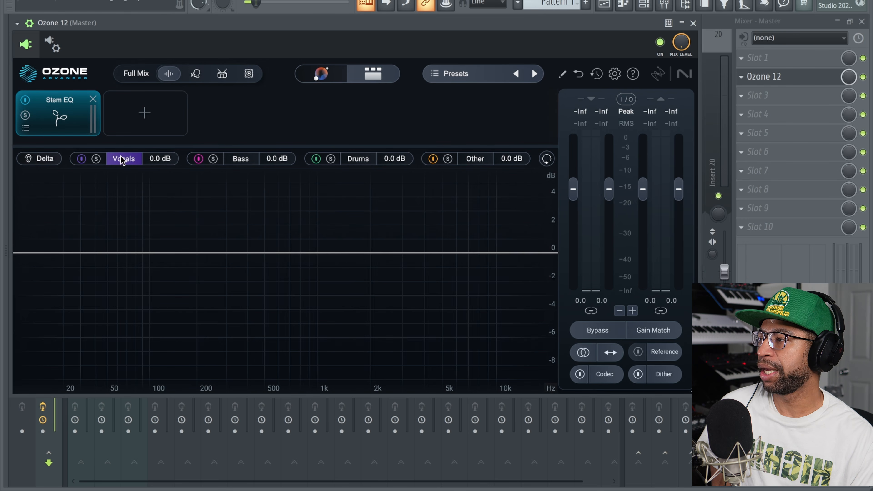
{"action": "left_click", "coordinate": [459, 253]}
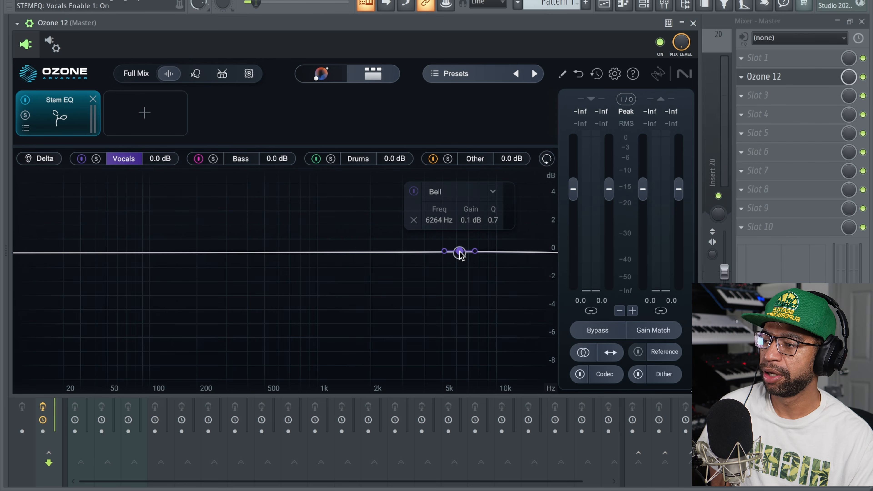
{"action": "left_click", "coordinate": [492, 193]}
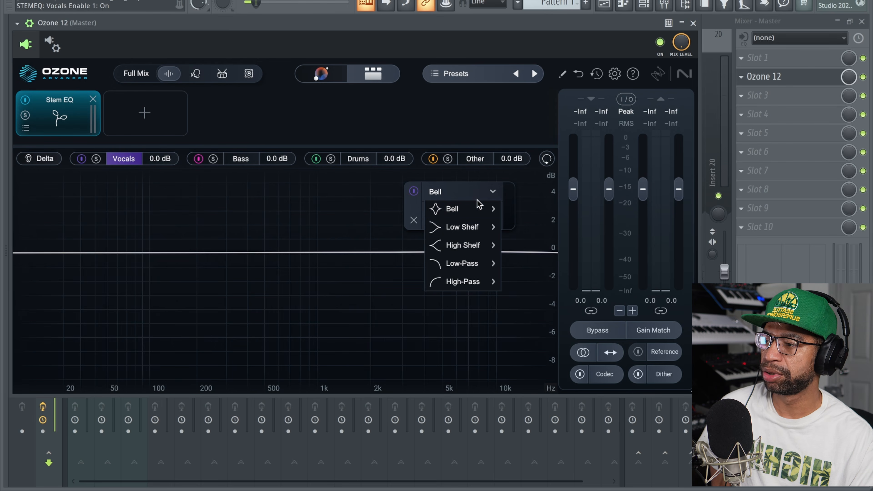
{"action": "left_click", "coordinate": [472, 246]}
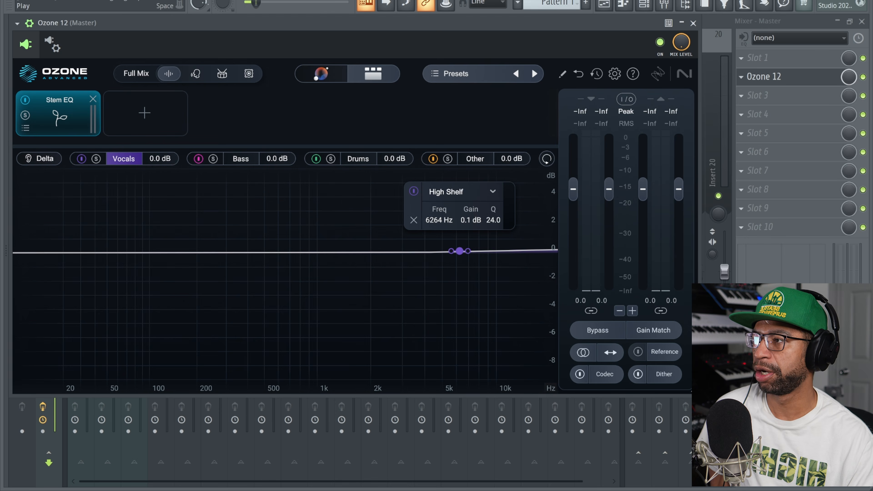
- During playback, tune the vocal high shelf to about 4350 Hz with a gain of about 2.2 dB
{"action": "key", "text": "space"}
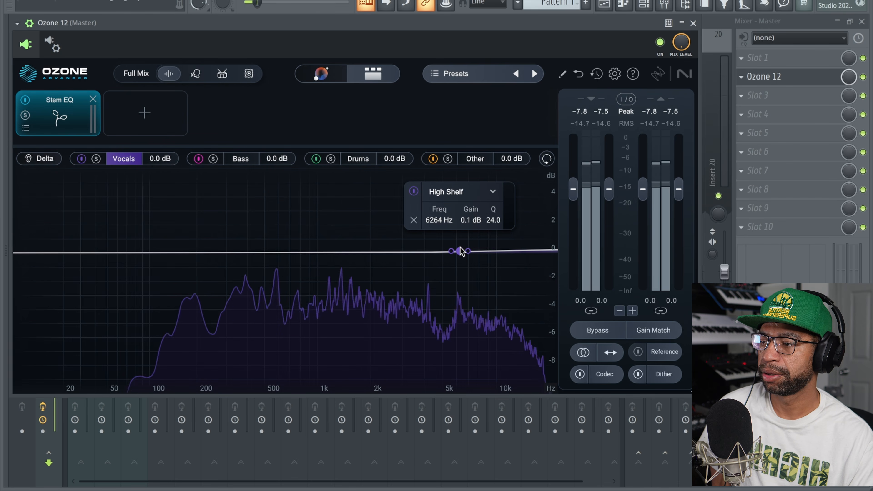
{"action": "left_click_drag", "start_coordinate": [459, 251], "coordinate": [442, 251]}
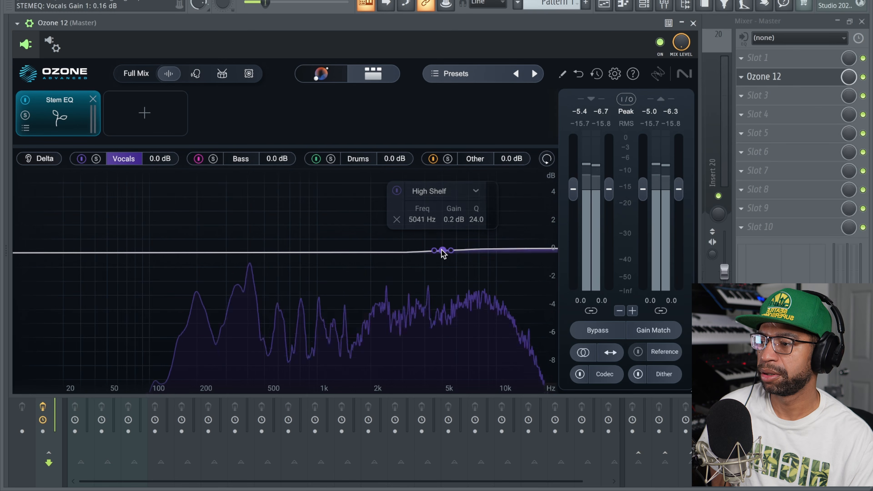
{"action": "key", "text": "space"}
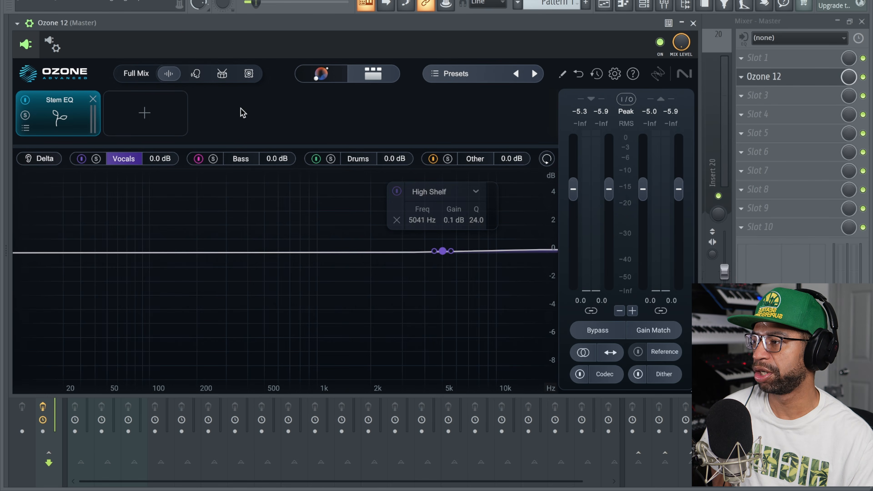
{"action": "key", "text": "space"}
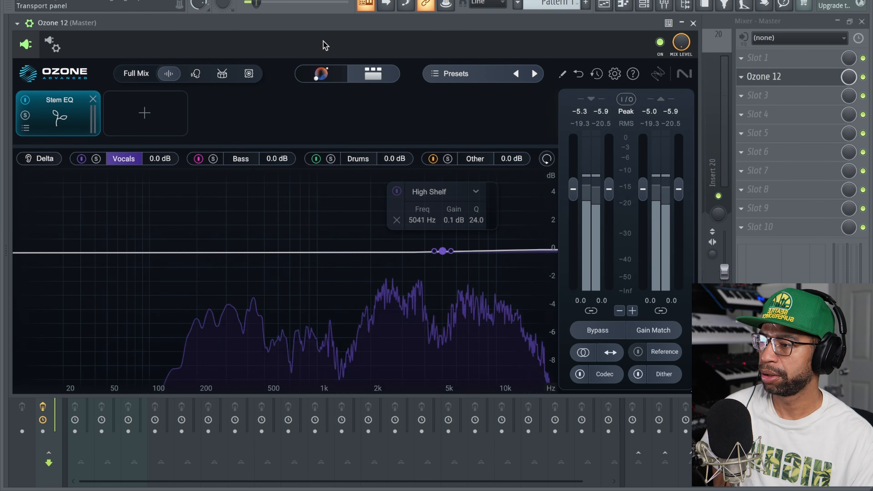
{"action": "left_click_drag", "start_coordinate": [443, 252], "coordinate": [431, 222]}
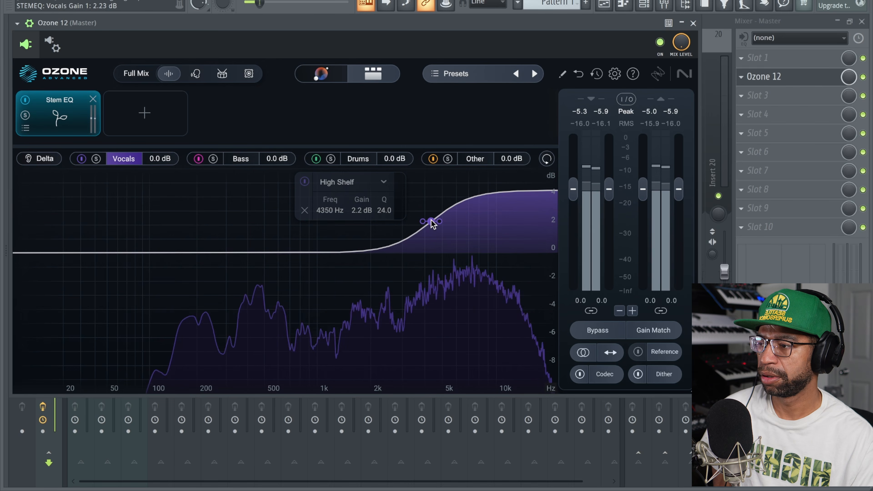
- Add a Proportional Q Bell band to the Bass stem at about 68 Hz with about 4.9 dB gain and Q 0.4
{"action": "left_click", "coordinate": [241, 162]}
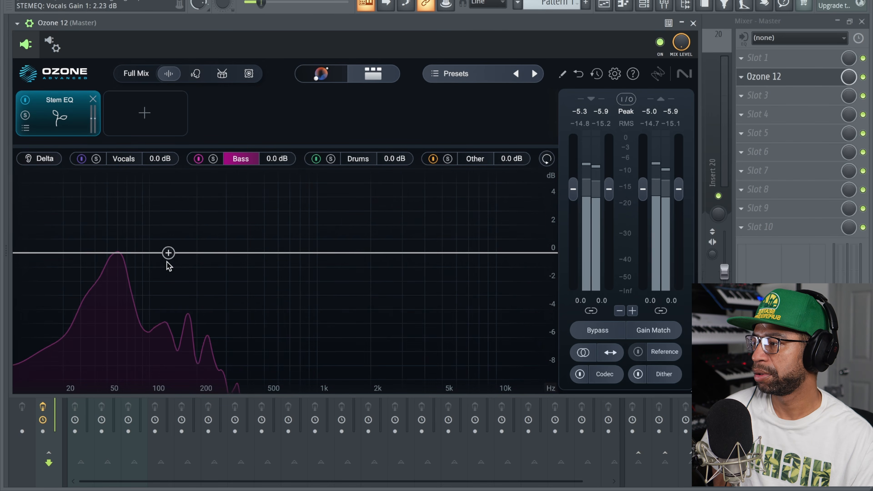
{"action": "left_click", "coordinate": [136, 251]}
{"action": "left_click_drag", "start_coordinate": [136, 253], "coordinate": [197, 234]}
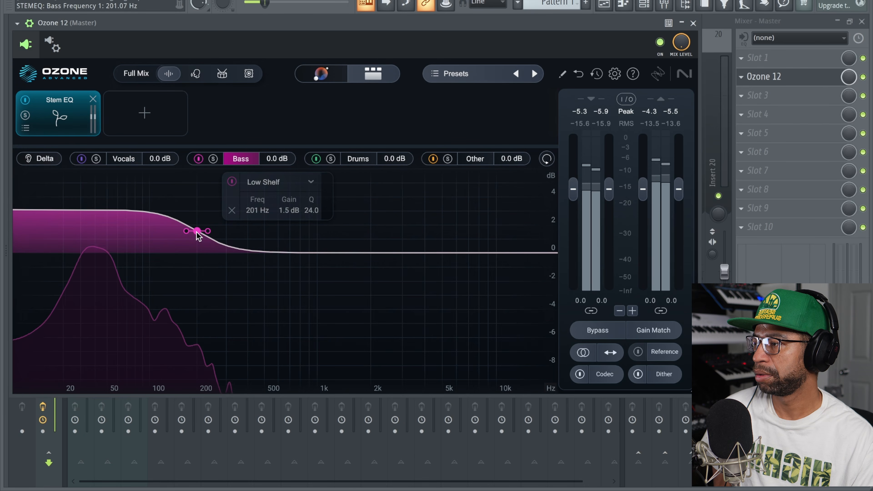
{"action": "left_click", "coordinate": [315, 184]}
{"action": "mouse_move", "coordinate": [285, 198]}
{"action": "left_click", "coordinate": [359, 197]}
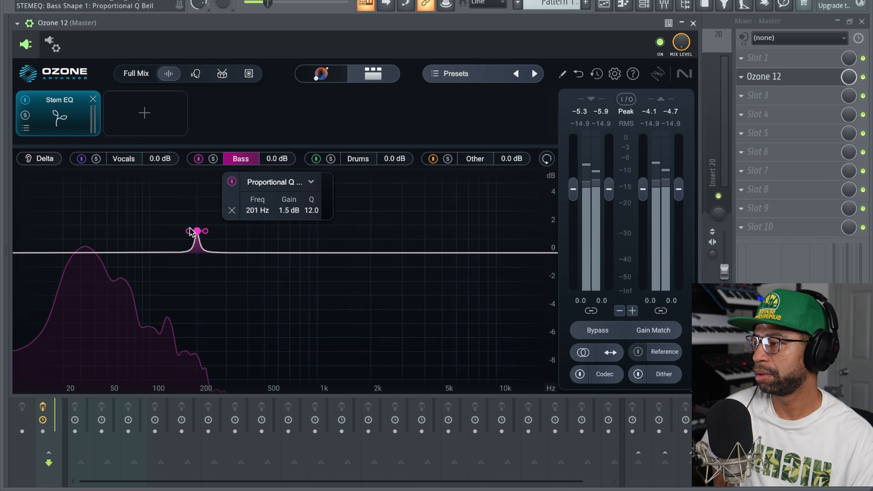
{"action": "scroll", "coordinate": [192, 235], "scroll_direction": "down", "scroll_amount": 10}
{"action": "left_click_drag", "start_coordinate": [195, 233], "coordinate": [124, 183]}
- Add a Proportional Q Bell band to the Drums stem at about 74 Hz with about 4.6 dB gain and Q 0.9
{"action": "left_click", "coordinate": [354, 158]}
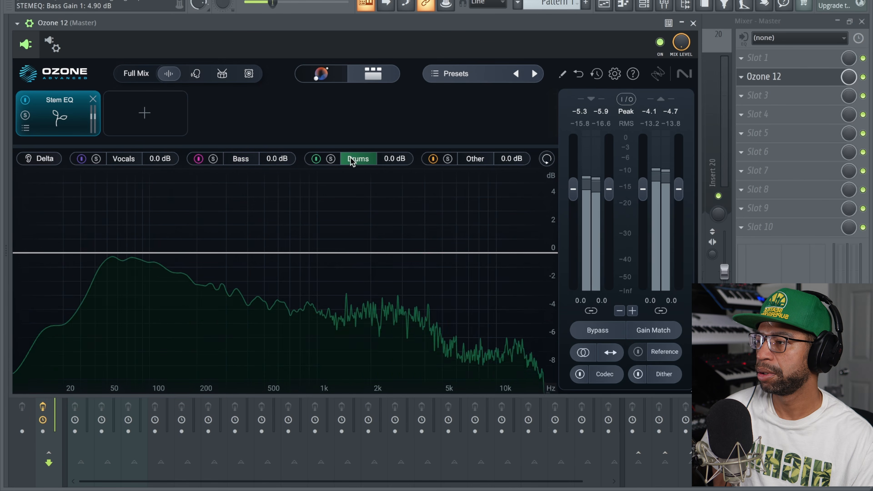
{"action": "left_click", "coordinate": [127, 252]}
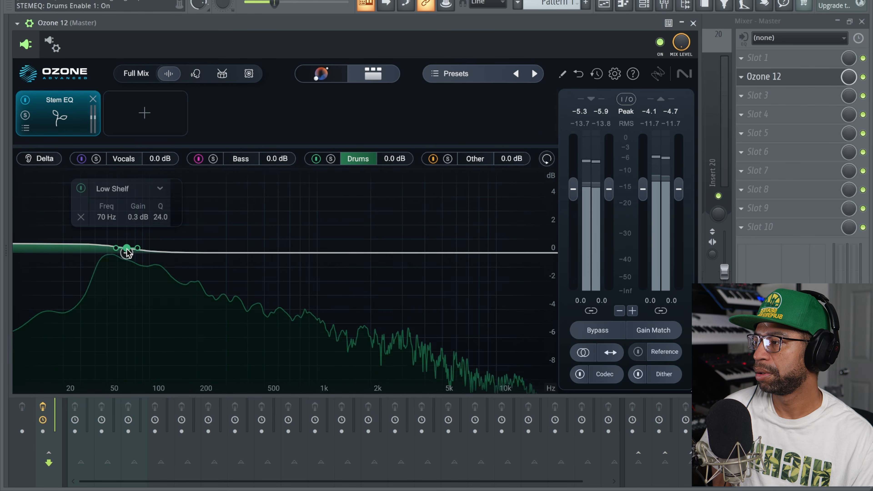
{"action": "left_click", "coordinate": [164, 192]}
{"action": "mouse_move", "coordinate": [117, 204]}
{"action": "left_click", "coordinate": [193, 204]}
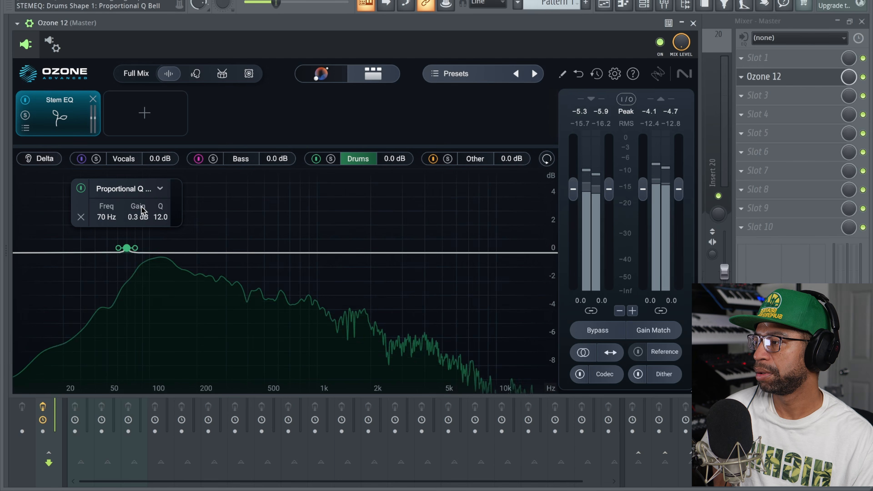
{"action": "left_click_drag", "start_coordinate": [136, 247], "coordinate": [136, 189]}
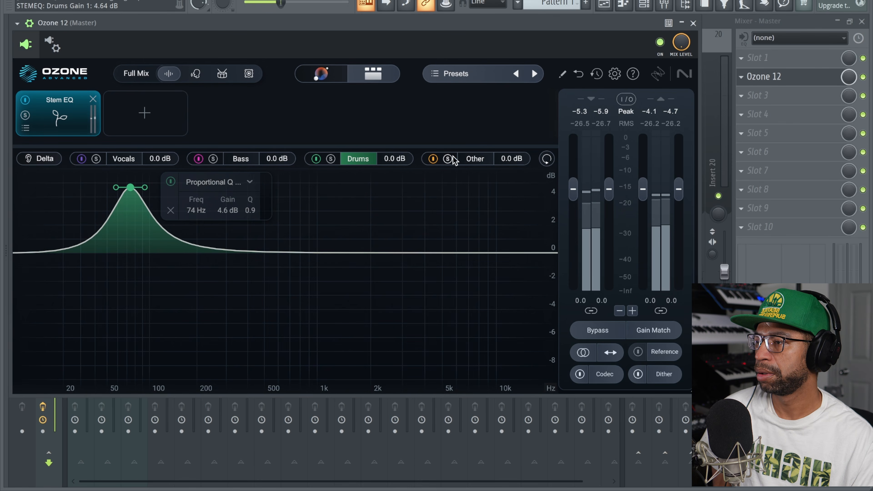
- Add a Bell band near 713 Hz on the Other stem and compare gains of about 0.2 dB and 6.0 dB during playback
{"action": "left_click", "coordinate": [473, 159]}
{"action": "left_click_drag", "start_coordinate": [266, 253], "coordinate": [284, 157]}
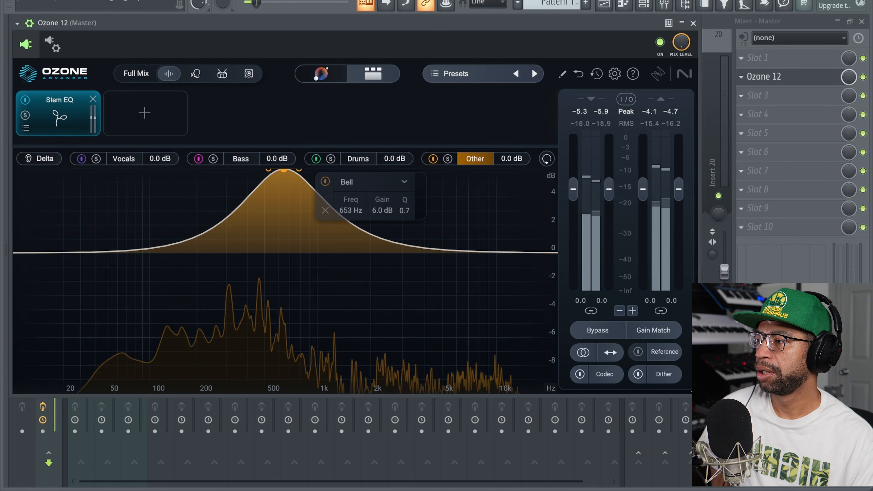
{"action": "key", "text": "space"}
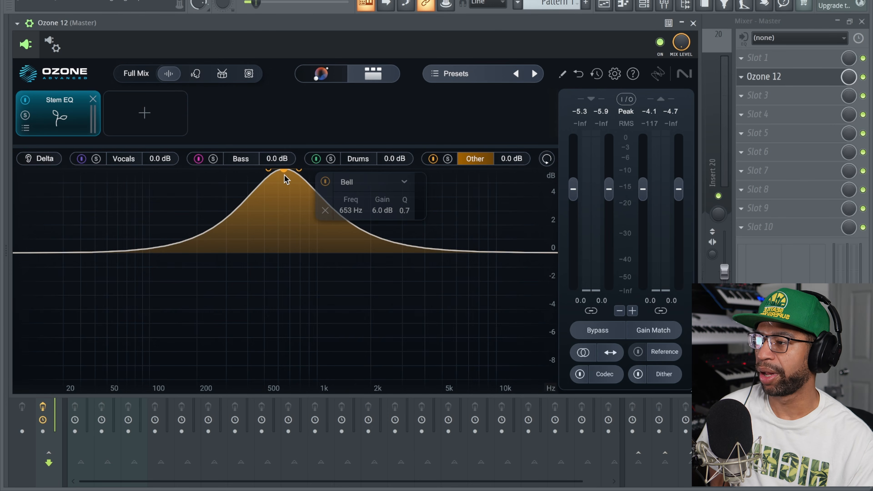
{"action": "left_click_drag", "start_coordinate": [284, 173], "coordinate": [293, 250]}
{"action": "key", "text": "space"}
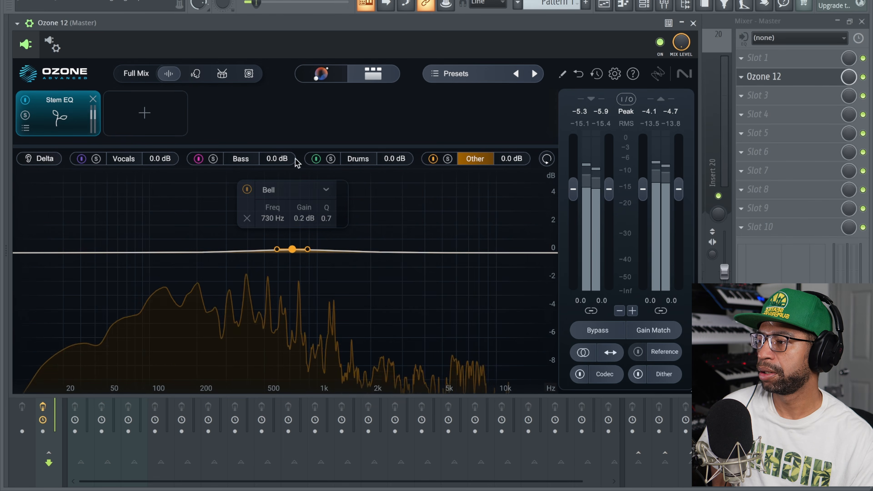
{"action": "left_click_drag", "start_coordinate": [292, 249], "coordinate": [292, 162]}
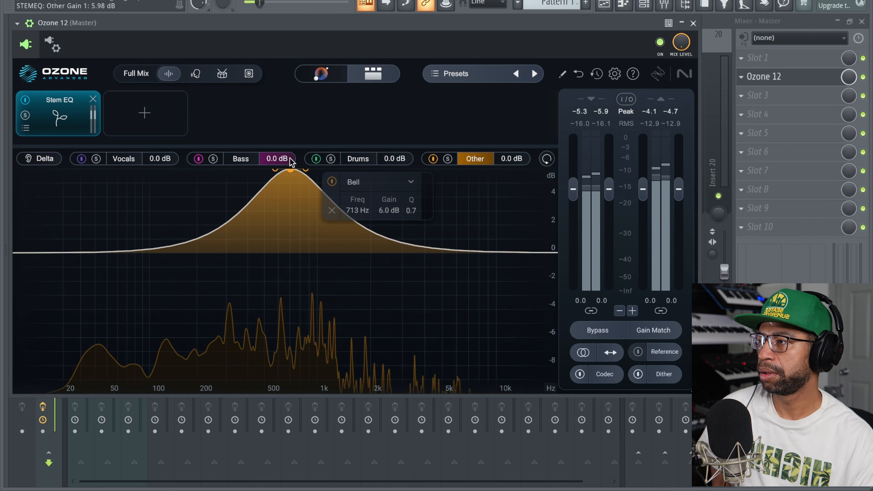
{"action": "key", "text": "space"}
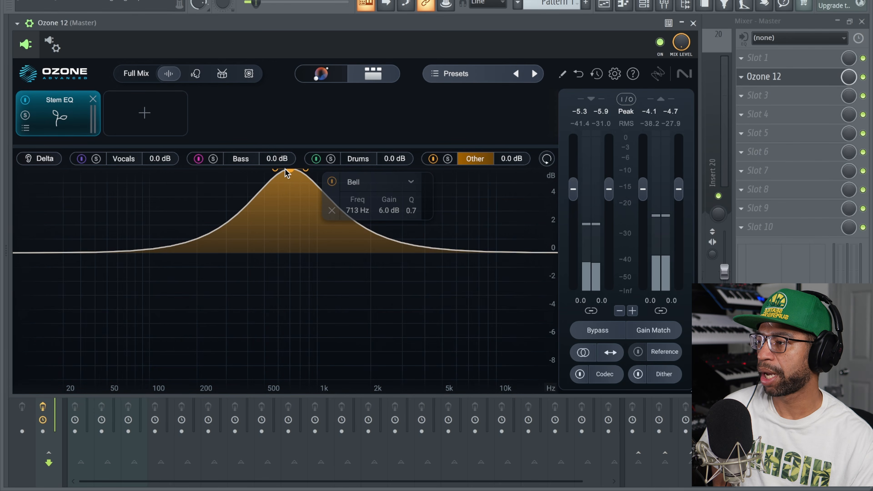
- Widen the Other stem's bell to Q 0.2 and lower its gain from the full boost to about 0.2 dB during playback
{"action": "left_click_drag", "start_coordinate": [307, 175], "coordinate": [313, 171]}
{"action": "key", "text": "space"}
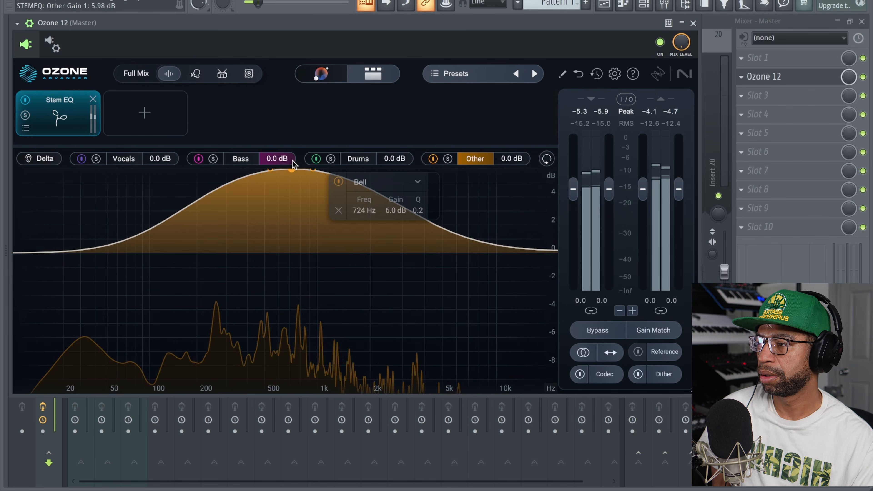
{"action": "left_click_drag", "start_coordinate": [290, 170], "coordinate": [297, 257]}
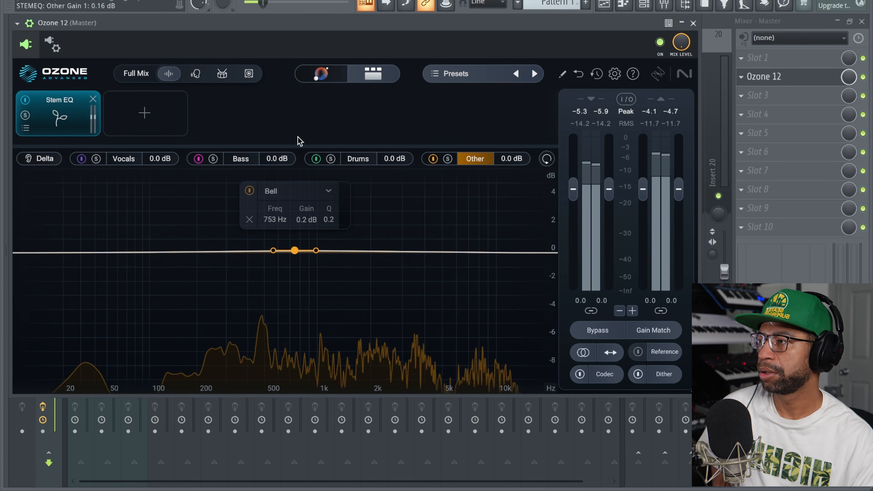
{"action": "key", "text": "space"}
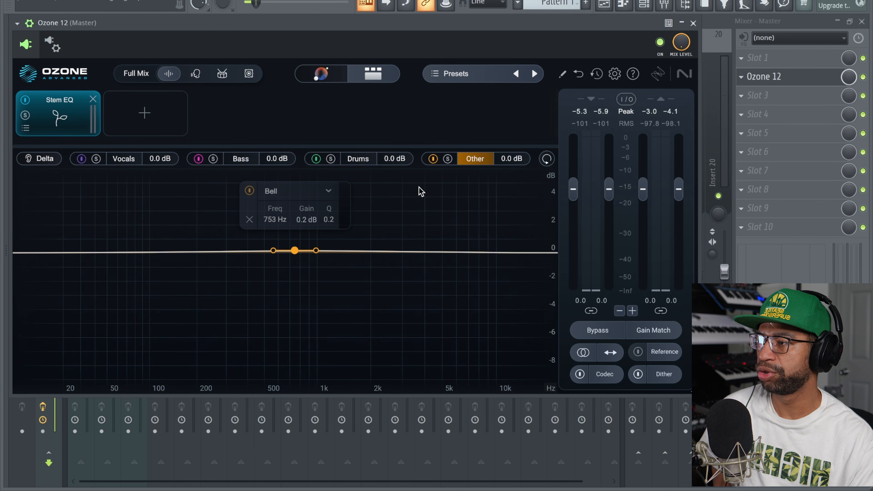
- Audition the soloed Other stem with its bell at about 778 Hz and 4.5 dB, and delete that band
{"action": "left_click_drag", "start_coordinate": [298, 255], "coordinate": [300, 194]}
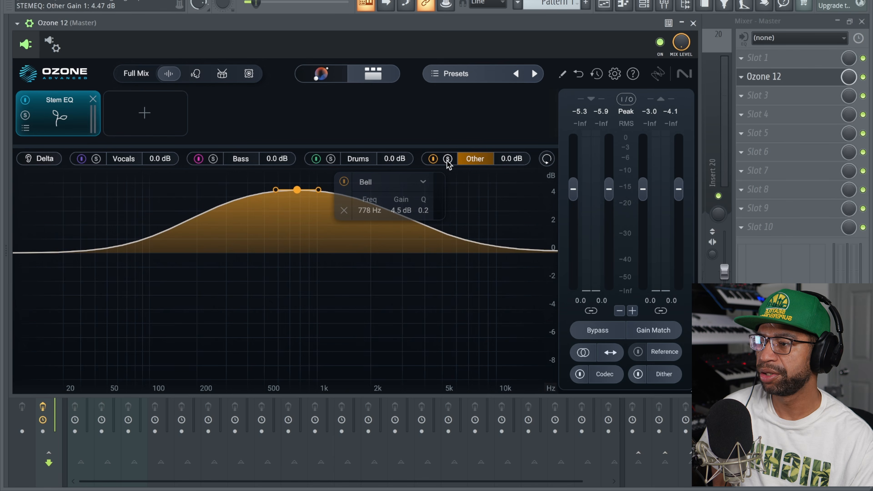
{"action": "key", "text": "space"}
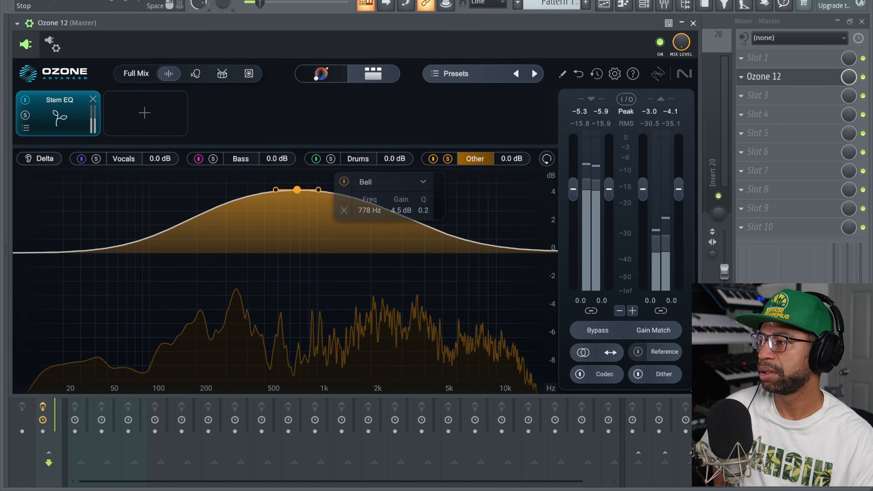
{"action": "key", "text": "space"}
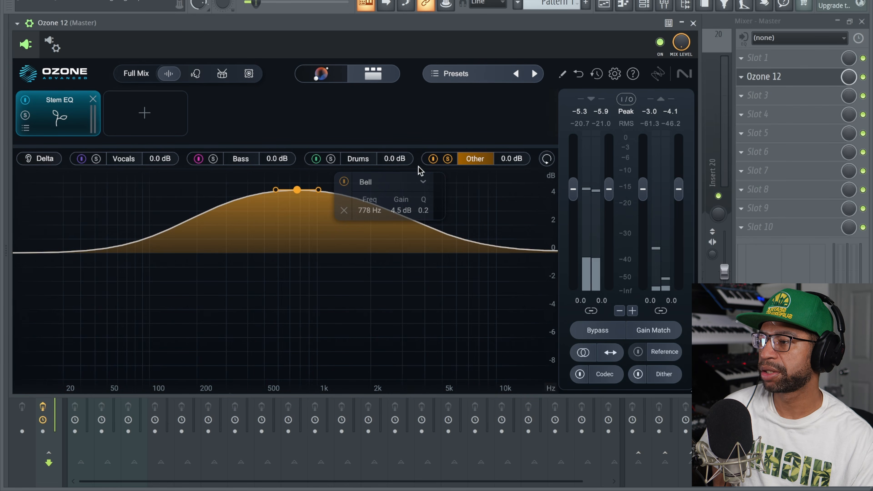
{"action": "left_click", "coordinate": [344, 210]}
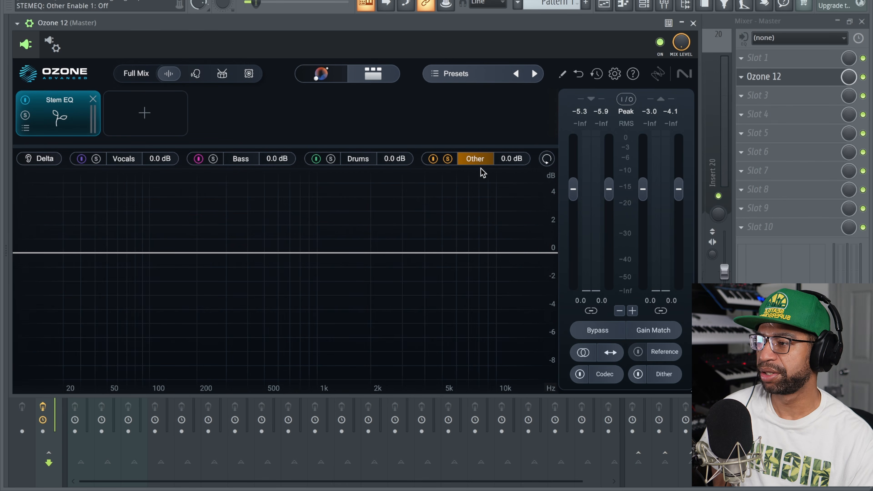
- Clear the solo on the Other stem and audition the Drums, Vocals and Bass stems through their solo switches during playback
{"action": "left_click", "coordinate": [348, 158]}
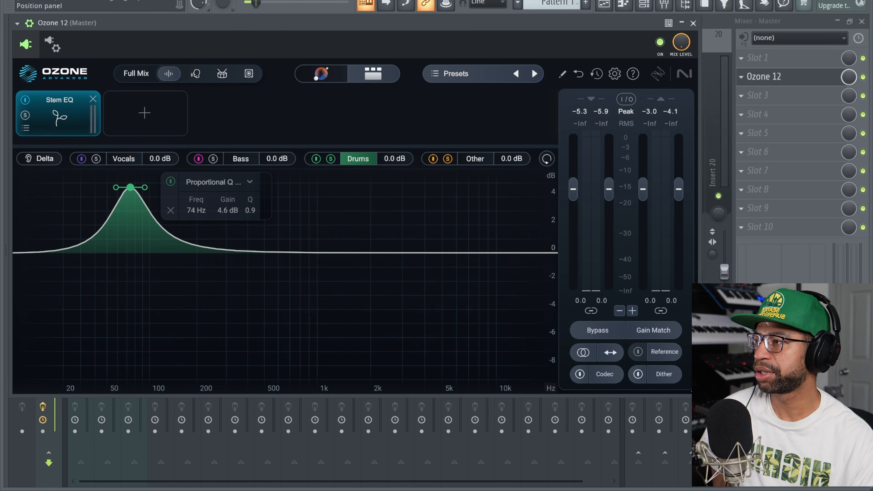
{"action": "key", "text": "space"}
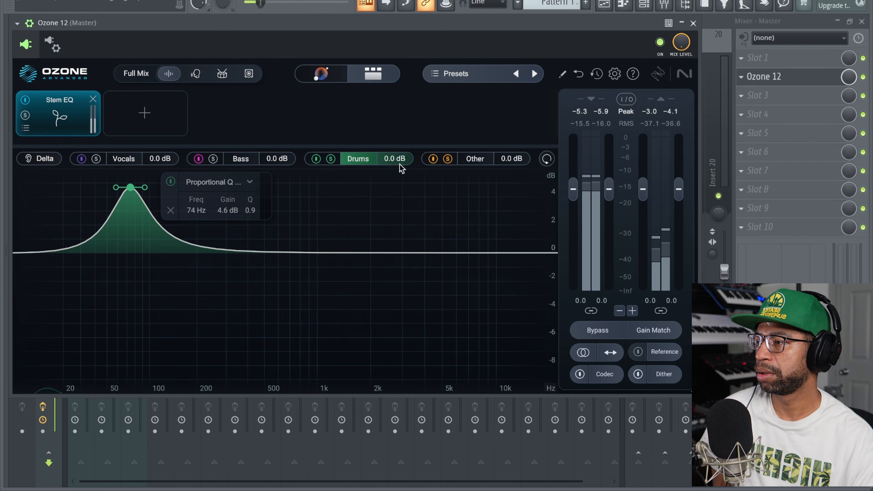
{"action": "left_click", "coordinate": [470, 158]}
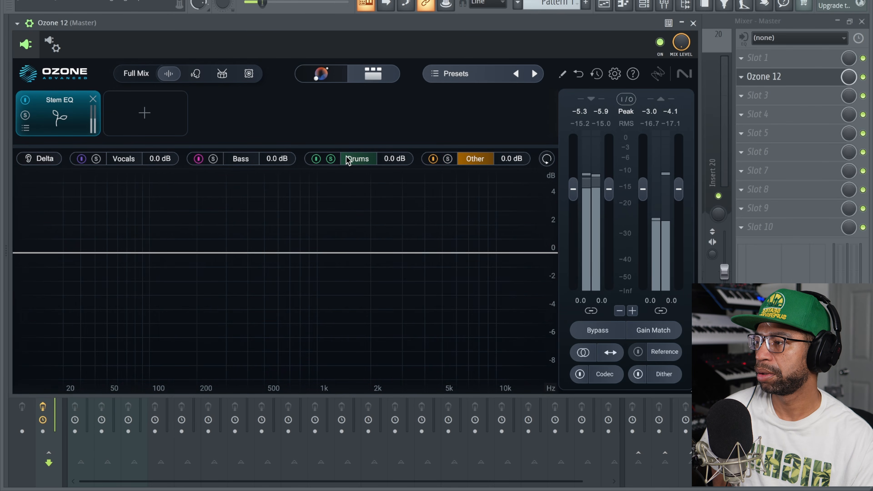
{"action": "left_click", "coordinate": [331, 159]}
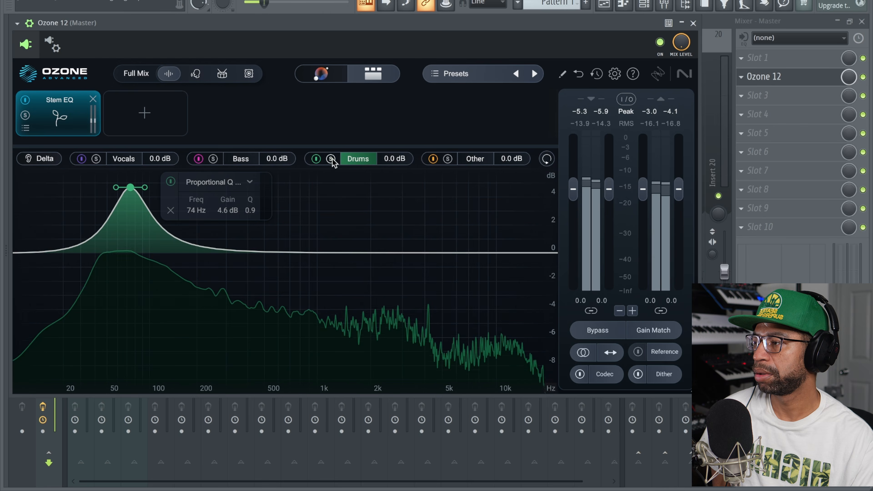
{"action": "left_click", "coordinate": [96, 159]}
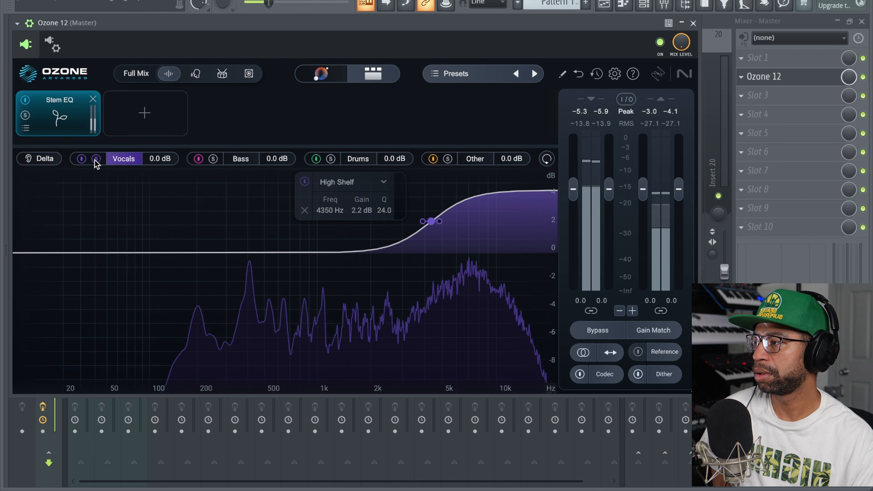
{"action": "left_click", "coordinate": [213, 159]}
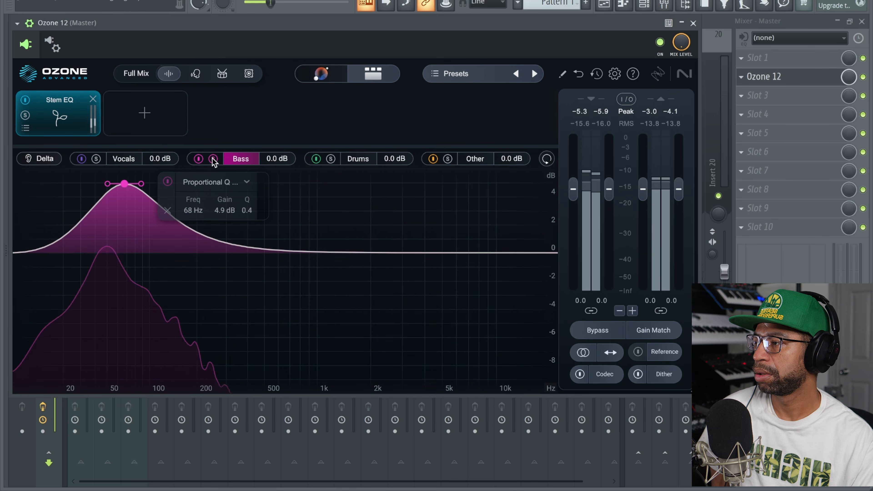
{"action": "key", "text": "space"}
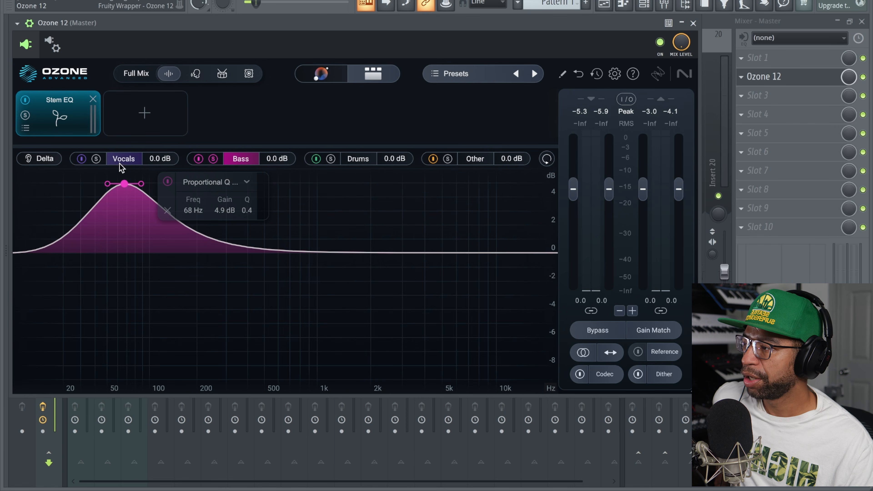
- Replace the Stem EQ module with a Bass Control module
{"action": "left_click_drag", "start_coordinate": [124, 185], "coordinate": [138, 247]}
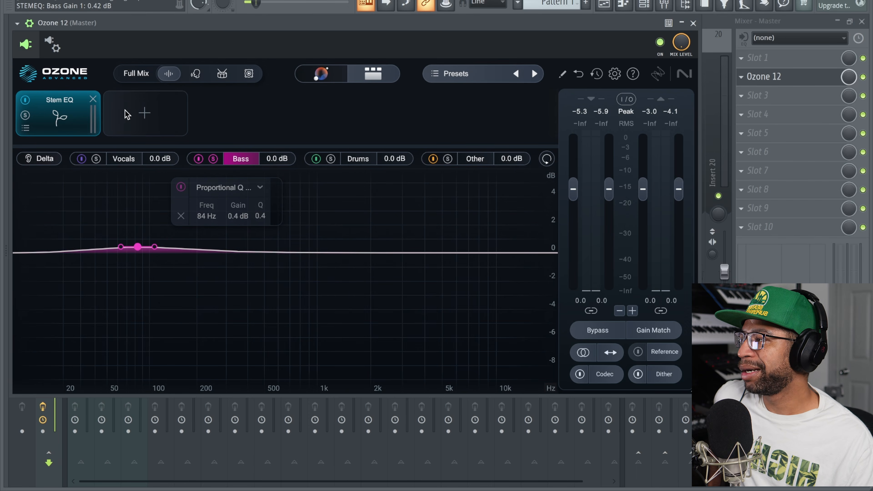
{"action": "left_click", "coordinate": [93, 99]}
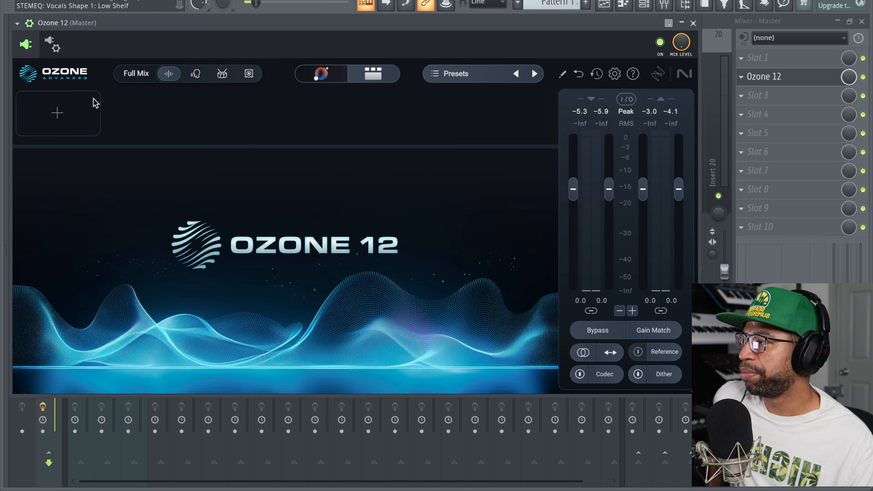
{"action": "left_click", "coordinate": [57, 111]}
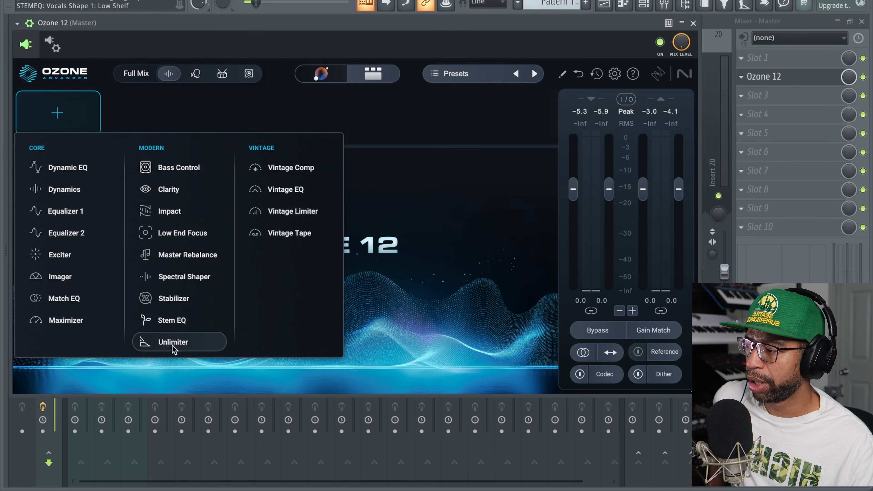
{"action": "left_click", "coordinate": [178, 170]}
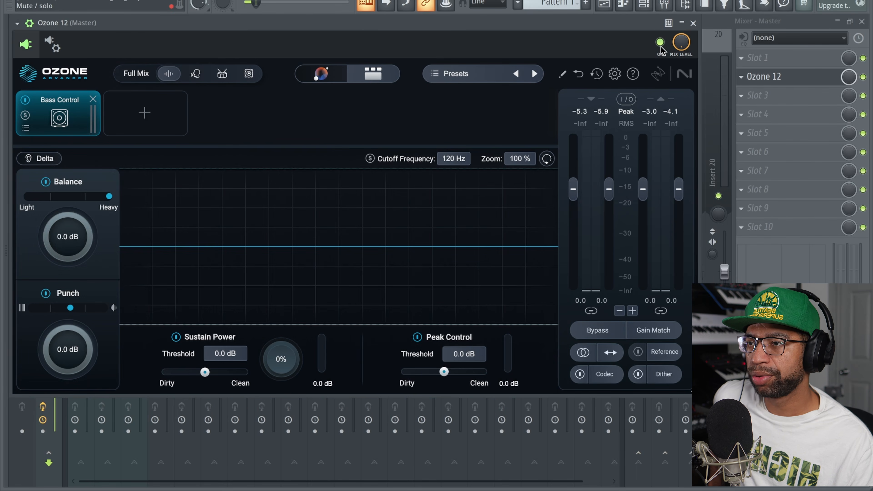
- Select bars 33 to 57 of the unmastered song in the playlist for playback, and reopen Ozone 12 from the master mixer track
{"action": "left_click", "coordinate": [684, 25]}
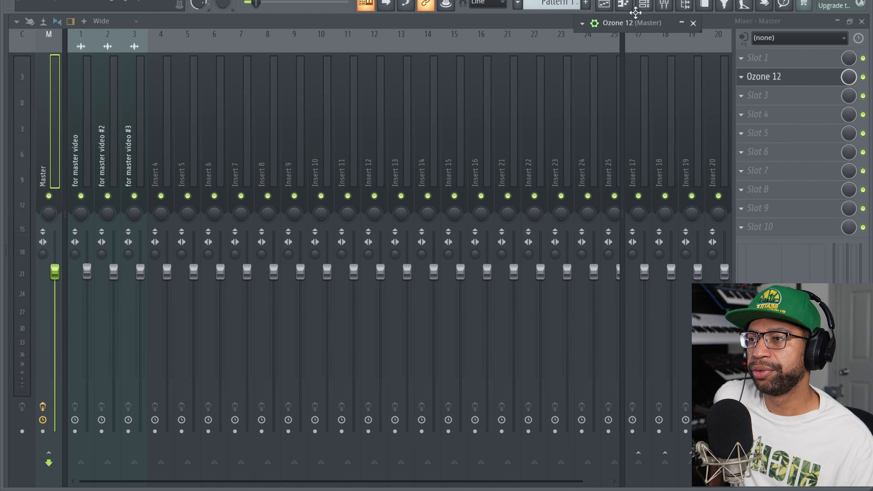
{"action": "left_click", "coordinate": [604, 5]}
{"action": "left_click_drag", "start_coordinate": [375, 35], "coordinate": [533, 34]}
{"action": "mouse_move", "coordinate": [412, 51]}
{"action": "left_mouse_down"}
{"action": "mouse_move", "coordinate": [602, 54]}
{"action": "mouse_move", "coordinate": [867, 21]}
{"action": "mouse_move", "coordinate": [787, 36]}
{"action": "mouse_move", "coordinate": [846, 37]}
{"action": "left_mouse_up"}
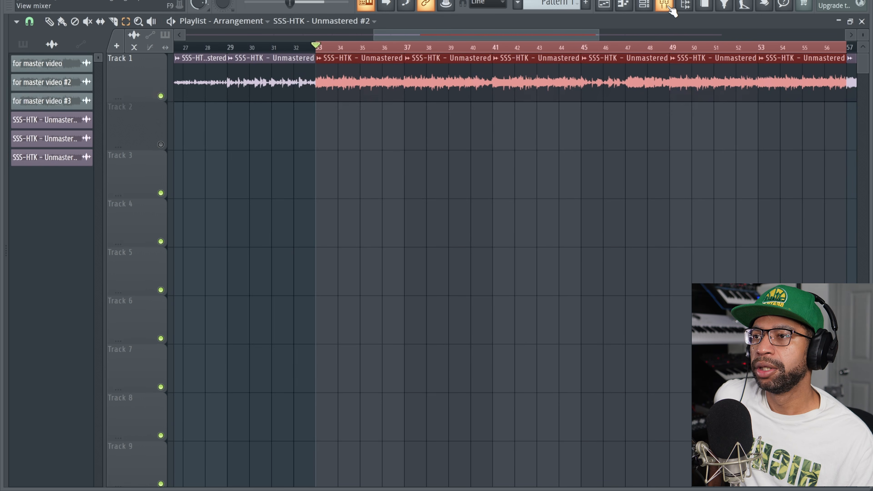
{"action": "left_click", "coordinate": [665, 5]}
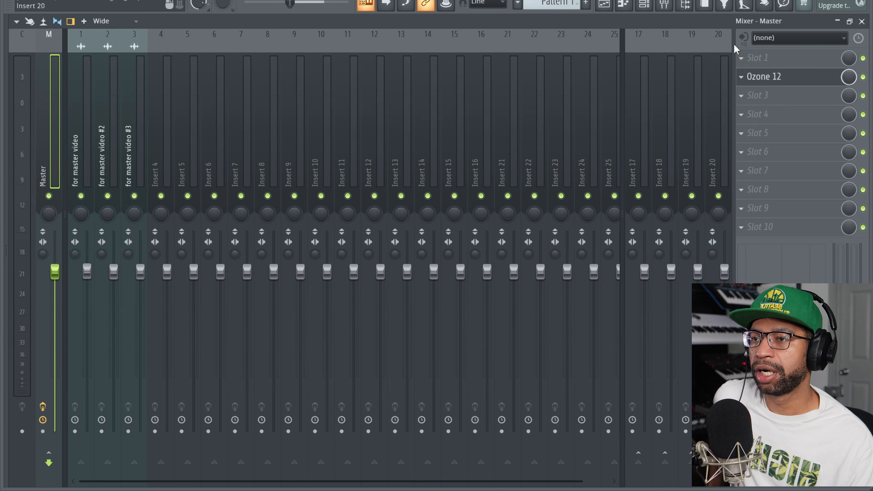
{"action": "left_click", "coordinate": [769, 79]}
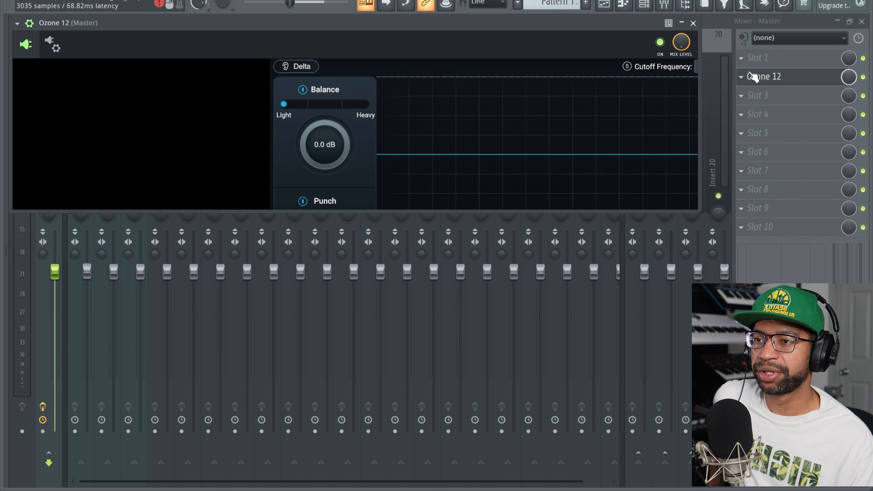
- Reload Ozone 12 in the second effect slot of the master mixer track
{"action": "left_click", "coordinate": [740, 77]}
{"action": "mouse_move", "coordinate": [753, 92]}
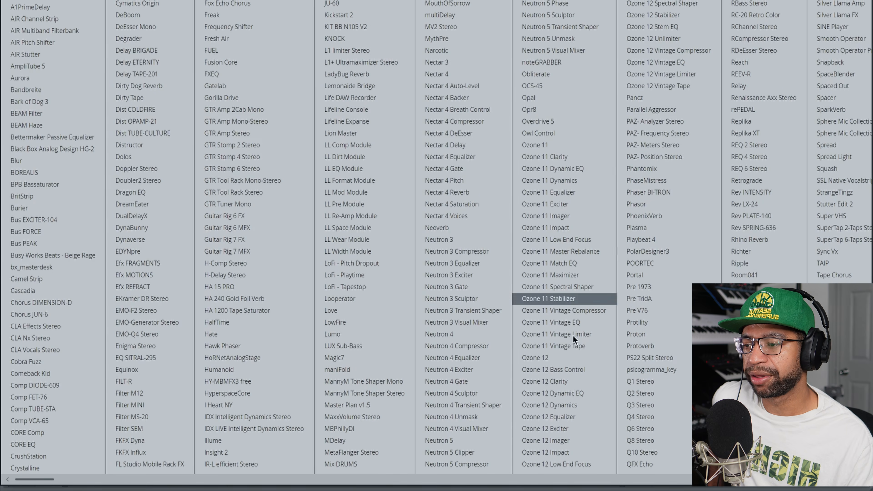
{"action": "left_click", "coordinate": [547, 359]}
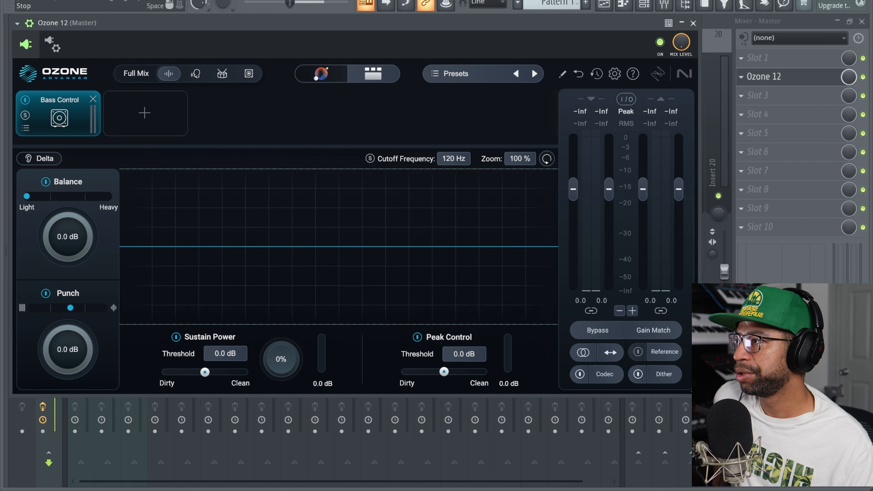
- Play the selected song section to observe the low-end waveform in Bass Control, move the plugin window aside, and stop playback
{"action": "key", "text": "space"}
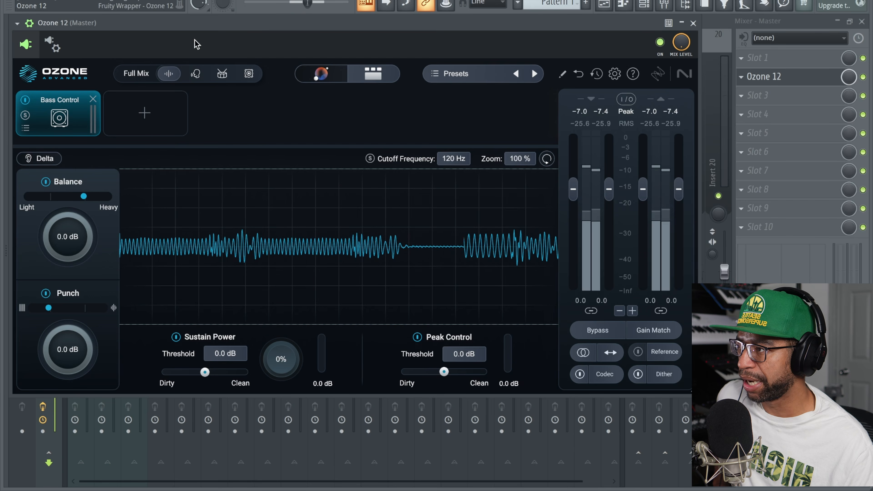
{"action": "mouse_move", "coordinate": [204, 25]}
{"action": "left_mouse_down"}
{"action": "mouse_move", "coordinate": [324, 23]}
{"action": "mouse_move", "coordinate": [203, 25]}
{"action": "left_mouse_up"}
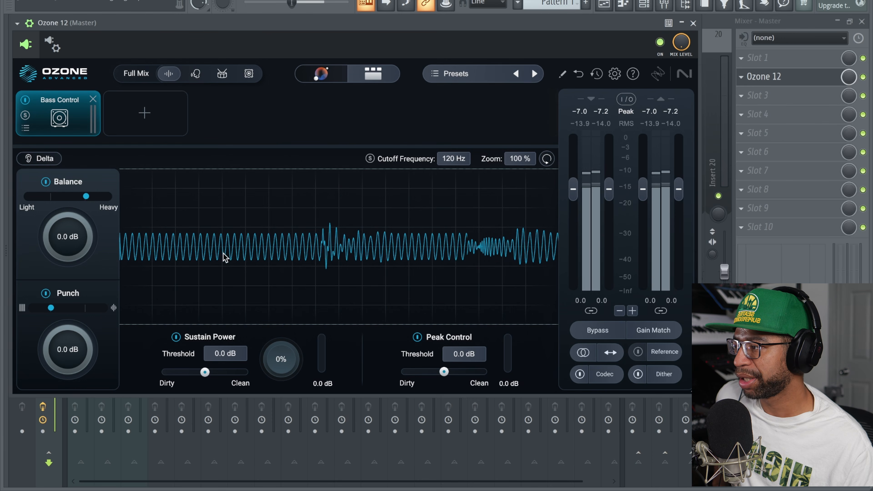
{"action": "left_click_drag", "start_coordinate": [282, 26], "coordinate": [371, 45]}
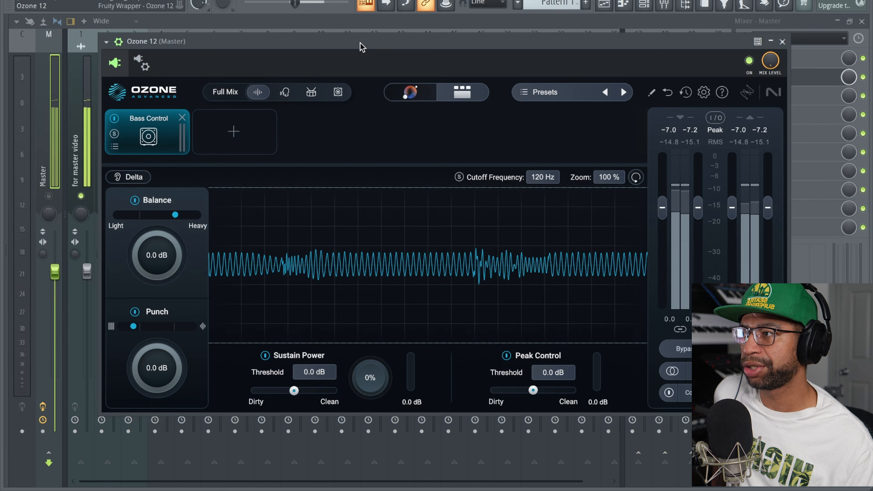
{"action": "key", "text": "space"}
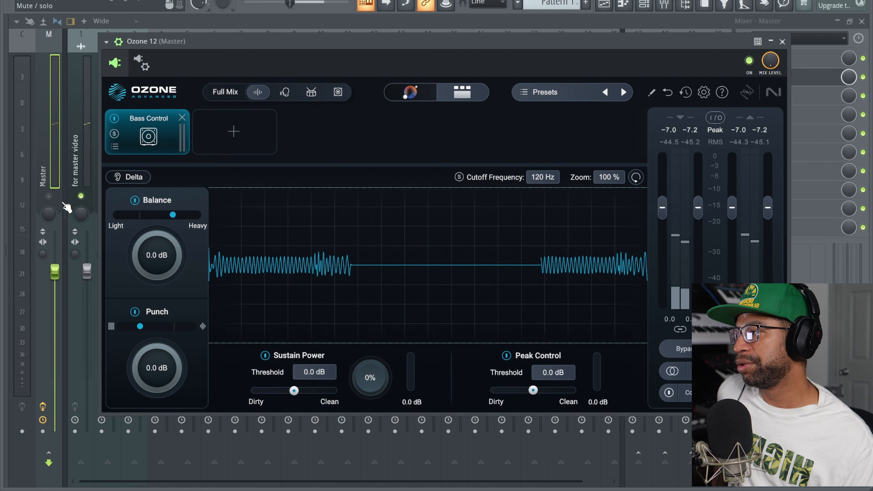
- Unmute the Master track, reopen Ozone 12, and reload the plugin in the same effect slot
{"action": "left_click", "coordinate": [51, 195]}
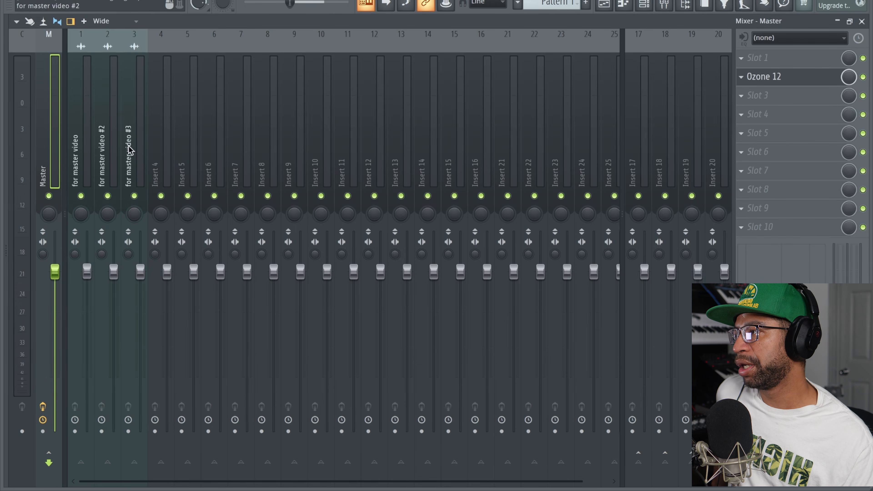
{"action": "left_click", "coordinate": [764, 77]}
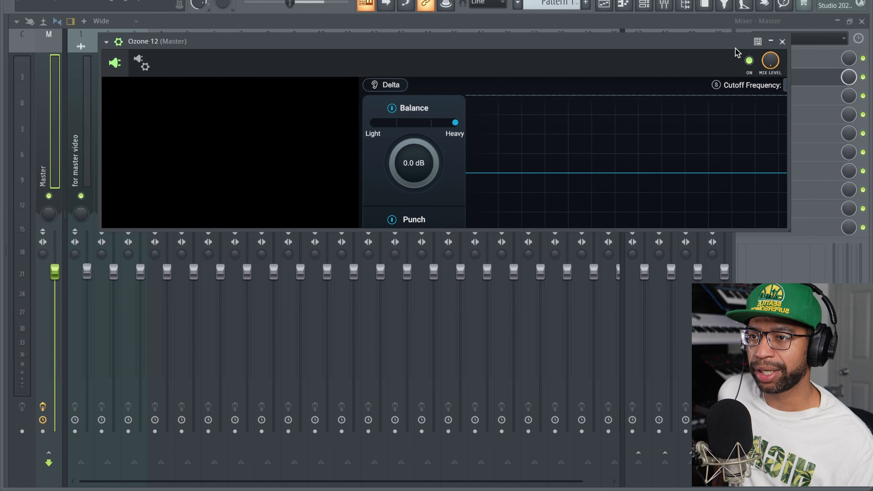
{"action": "left_click_drag", "start_coordinate": [733, 53], "coordinate": [684, 50]}
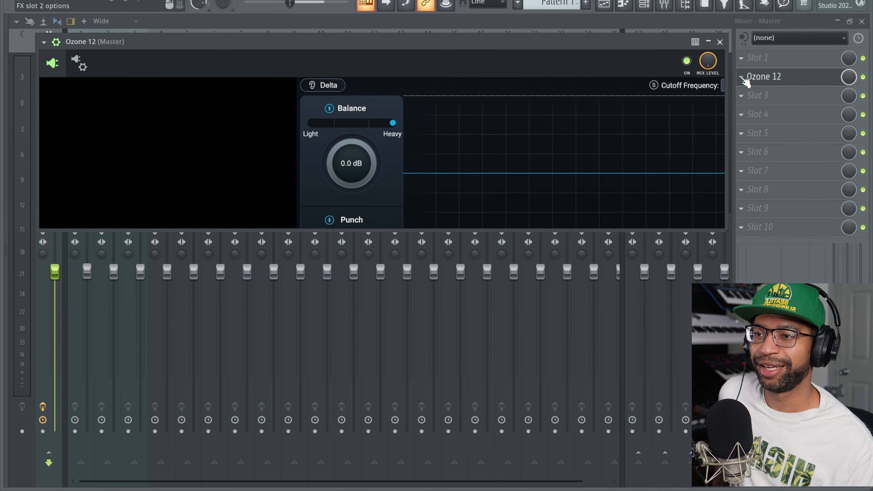
{"action": "left_click", "coordinate": [740, 77]}
{"action": "mouse_move", "coordinate": [743, 91]}
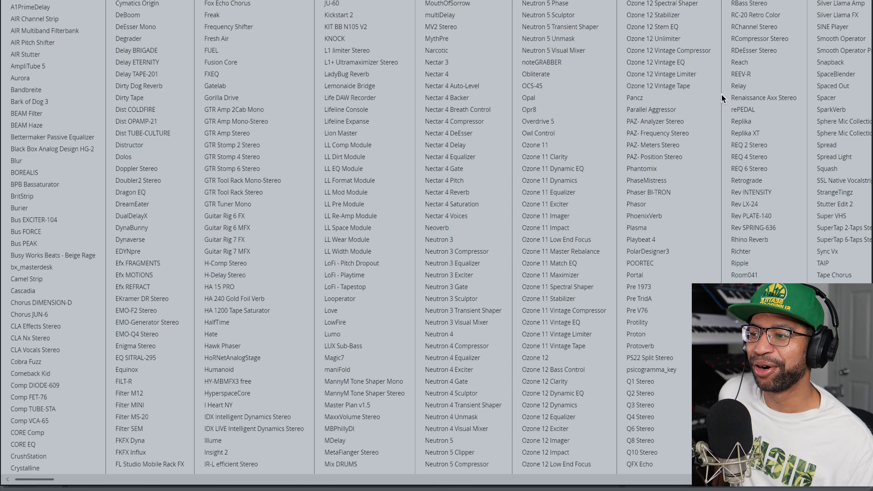
{"action": "left_click", "coordinate": [564, 359]}
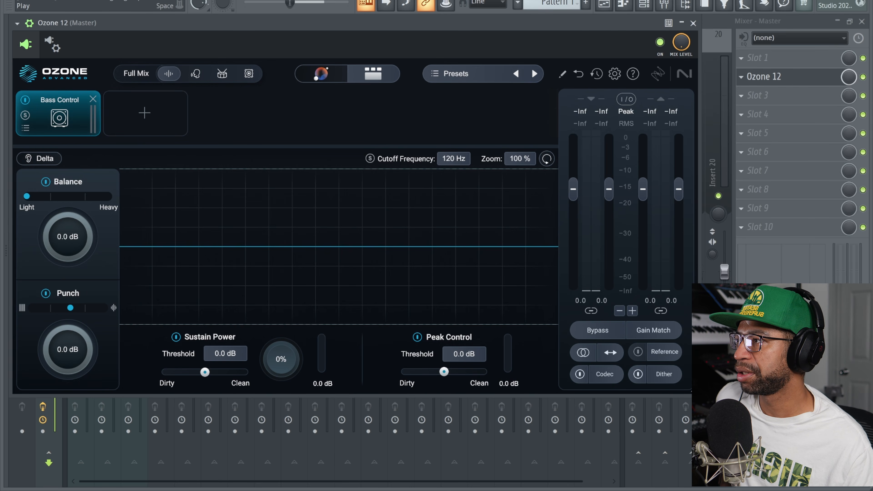
- Audition the bass during playback while setting Bass Control's Balance to +0.2 dB and Punch to +4.8 dB
{"action": "key", "text": "space"}
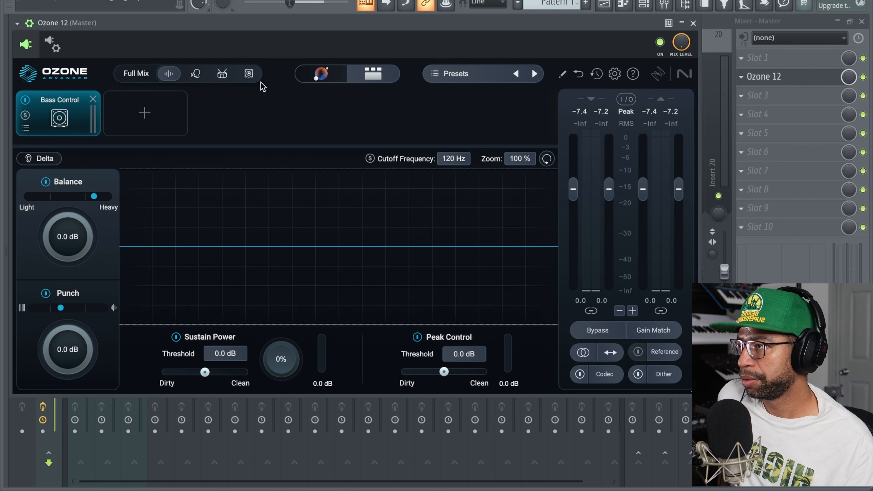
{"action": "key", "text": "space"}
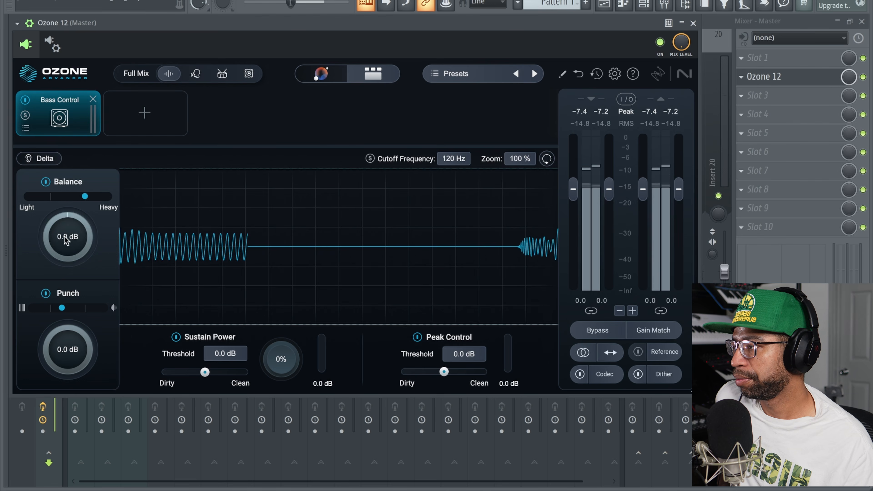
{"action": "left_click_drag", "start_coordinate": [64, 243], "coordinate": [58, 285]}
{"action": "mouse_move", "coordinate": [68, 345]}
{"action": "left_mouse_down"}
{"action": "mouse_move", "coordinate": [78, 296]}
{"action": "mouse_move", "coordinate": [69, 351]}
{"action": "mouse_move", "coordinate": [78, 342]}
{"action": "mouse_move", "coordinate": [15, 445]}
{"action": "mouse_move", "coordinate": [77, 336]}
{"action": "left_mouse_up"}
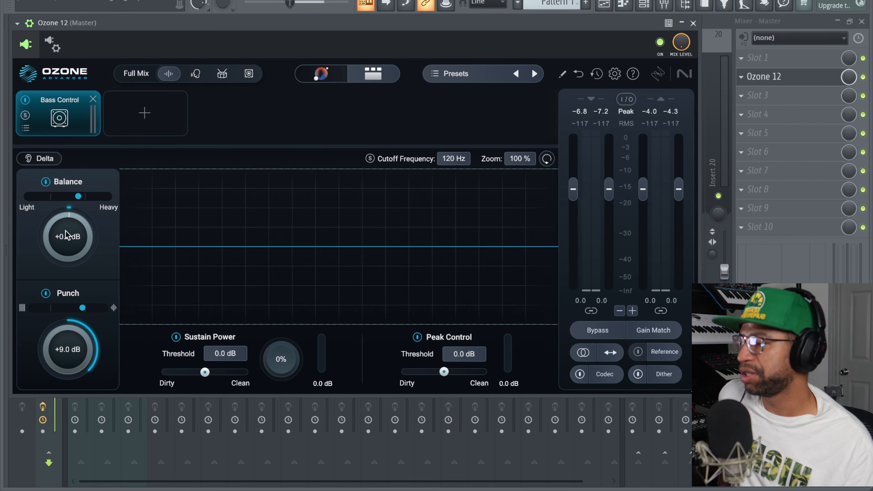
{"action": "left_click_drag", "start_coordinate": [67, 353], "coordinate": [68, 366]}
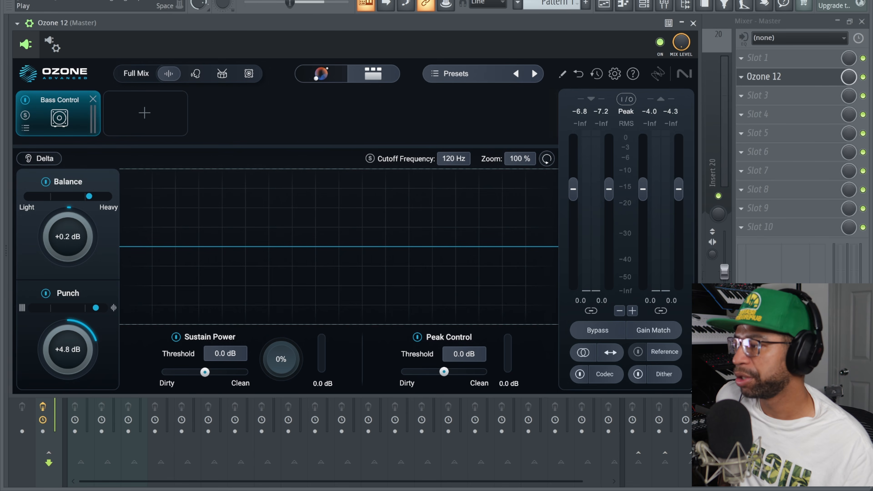
- Set the Peak Control threshold to -3.4 dB and audition its character from Dirty to Clean, leaving it at about 3.08
{"action": "left_click", "coordinate": [271, 0]}
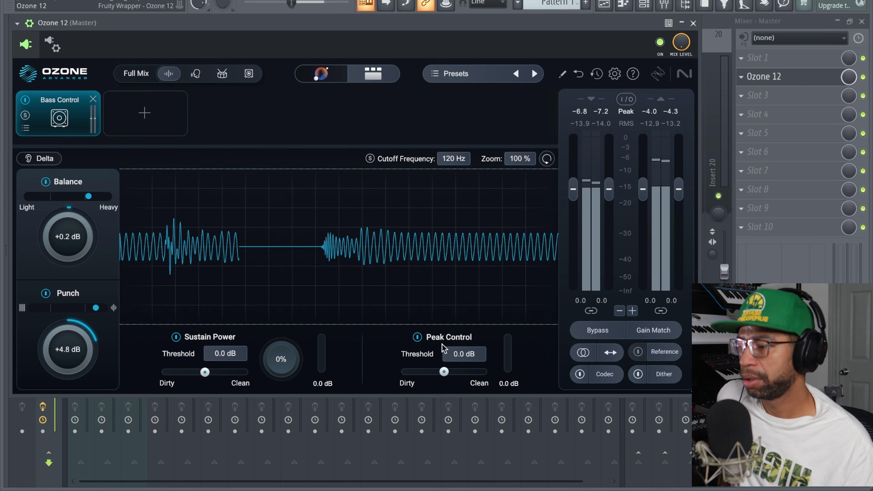
{"action": "left_click_drag", "start_coordinate": [444, 371], "coordinate": [401, 372]}
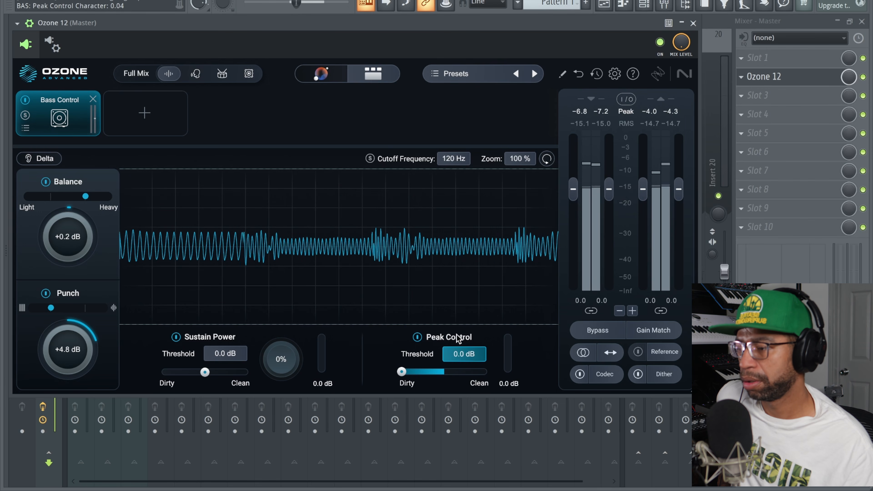
{"action": "left_click_drag", "start_coordinate": [463, 352], "coordinate": [465, 363]}
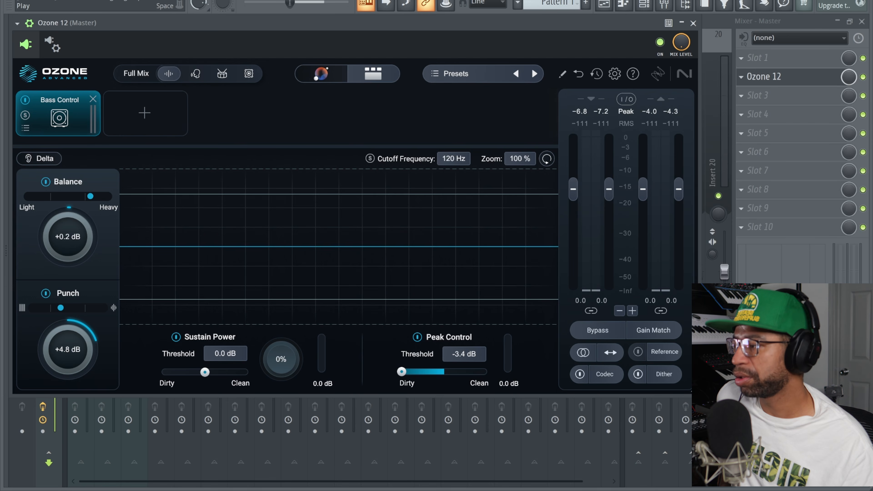
{"action": "key", "text": "space"}
{"action": "left_click_drag", "start_coordinate": [402, 371], "coordinate": [487, 374]}
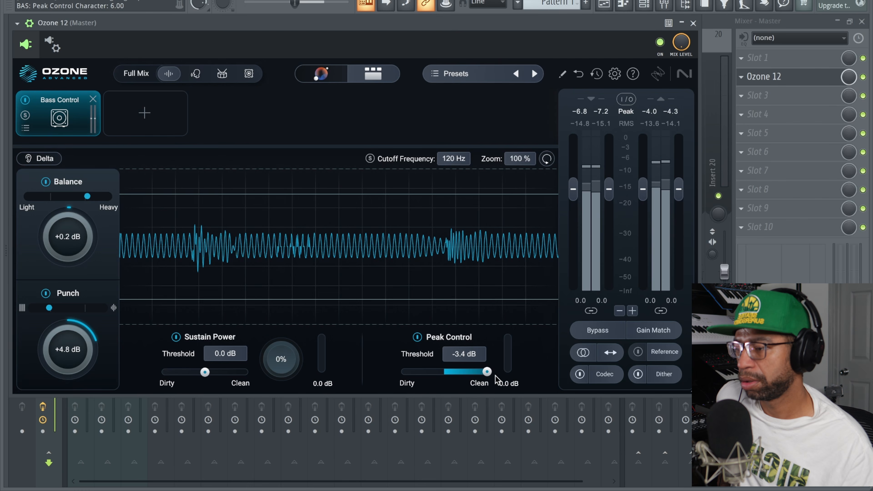
{"action": "left_click_drag", "start_coordinate": [486, 372], "coordinate": [445, 372]}
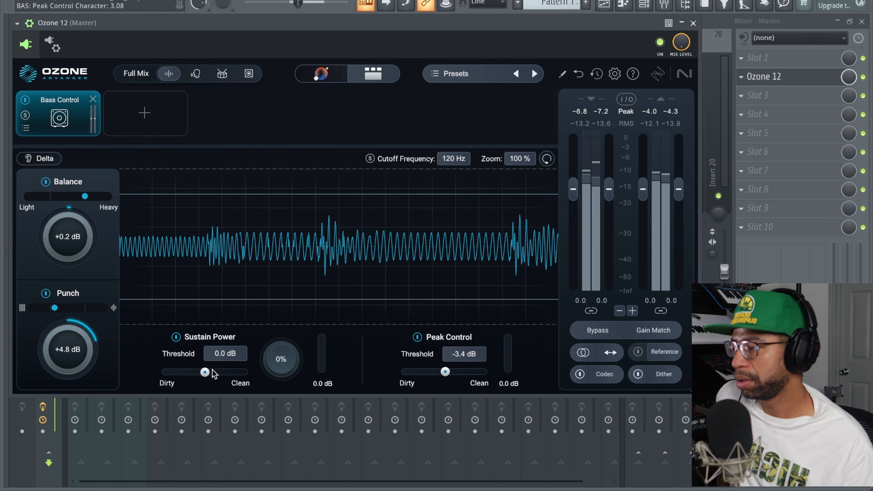
- Audition Sustain Power from Dirty to Clean, leaving the blend near the middle, the amount at 54% and the threshold at -5.8 dB
{"action": "left_click_drag", "start_coordinate": [205, 372], "coordinate": [156, 372]}
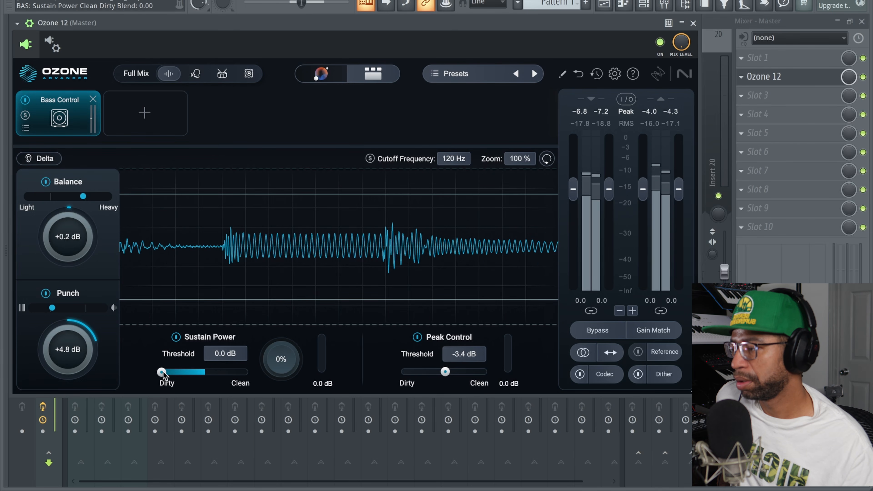
{"action": "left_click_drag", "start_coordinate": [163, 374], "coordinate": [250, 377]}
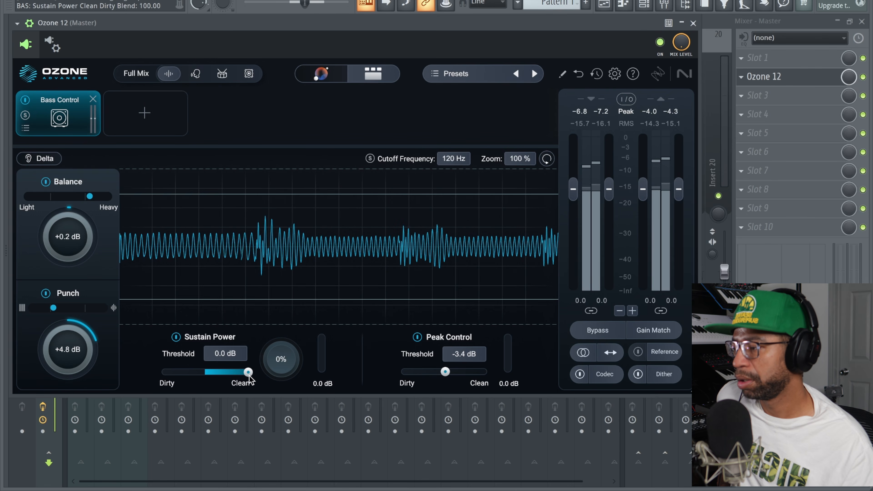
{"action": "left_click_drag", "start_coordinate": [279, 364], "coordinate": [299, 294]}
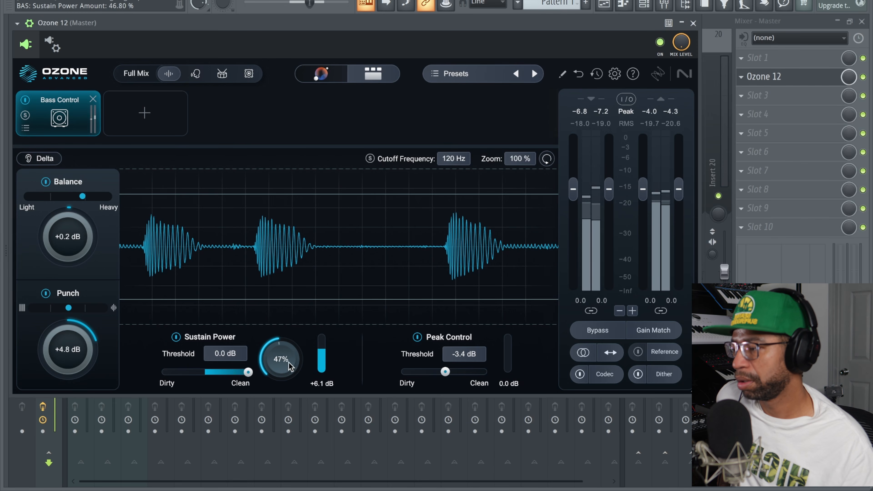
{"action": "left_click_drag", "start_coordinate": [293, 361], "coordinate": [286, 352]}
{"action": "left_click_drag", "start_coordinate": [248, 371], "coordinate": [221, 385]}
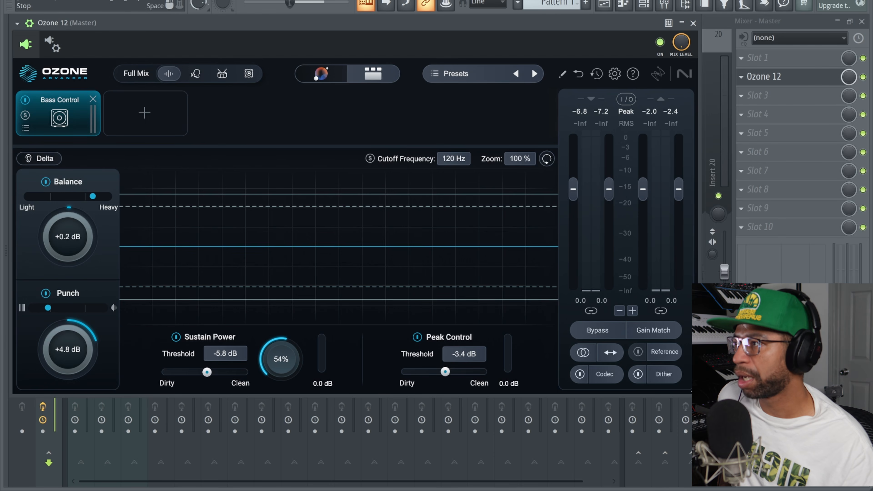
- Audition the bass with Sustain Power raised to 92%, and return the amount to 54%
{"action": "key", "text": "space"}
{"action": "left_click_drag", "start_coordinate": [279, 360], "coordinate": [283, 325]}
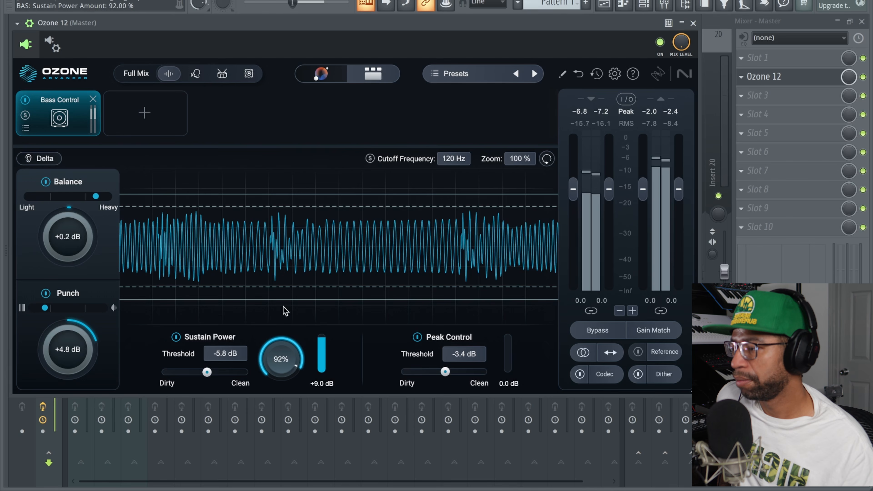
{"action": "left_click_drag", "start_coordinate": [286, 298], "coordinate": [213, 369]}
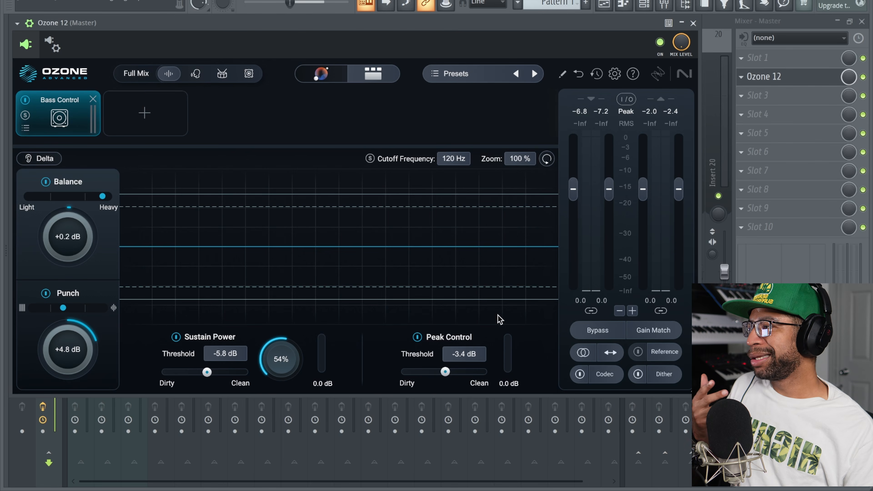
- Replace the Bass Control module with an Unlimiter module, and add a Maximizer module after it
{"action": "left_click", "coordinate": [94, 99]}
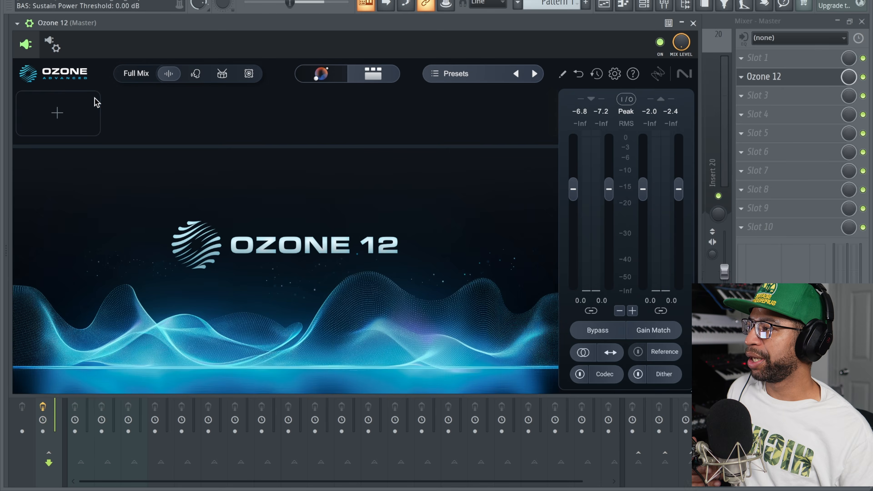
{"action": "left_click", "coordinate": [59, 115]}
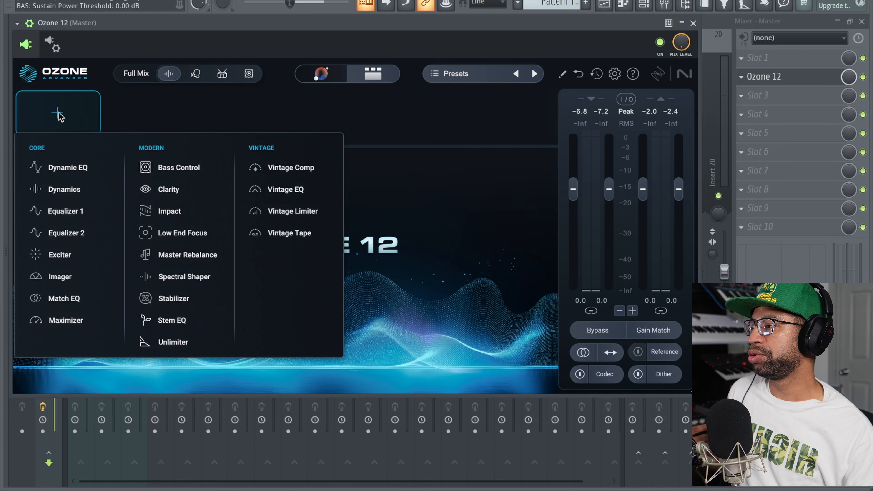
{"action": "left_click", "coordinate": [172, 341]}
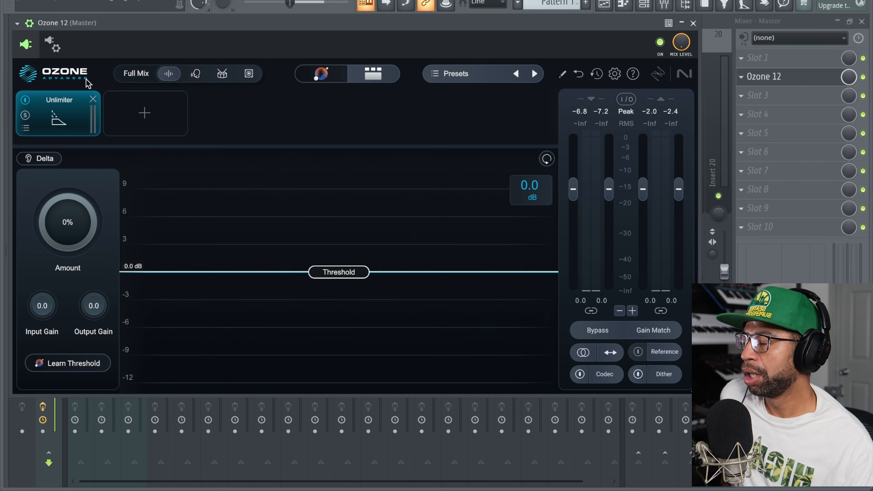
{"action": "left_click", "coordinate": [146, 113]}
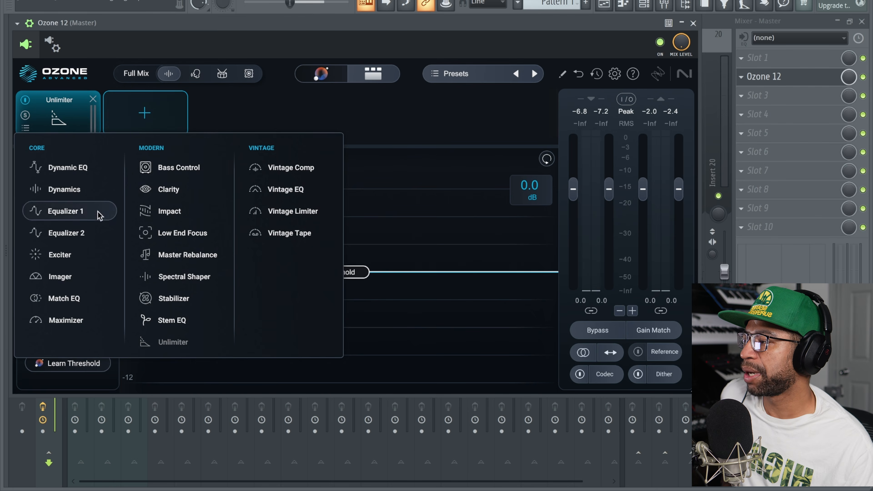
{"action": "left_click", "coordinate": [76, 320]}
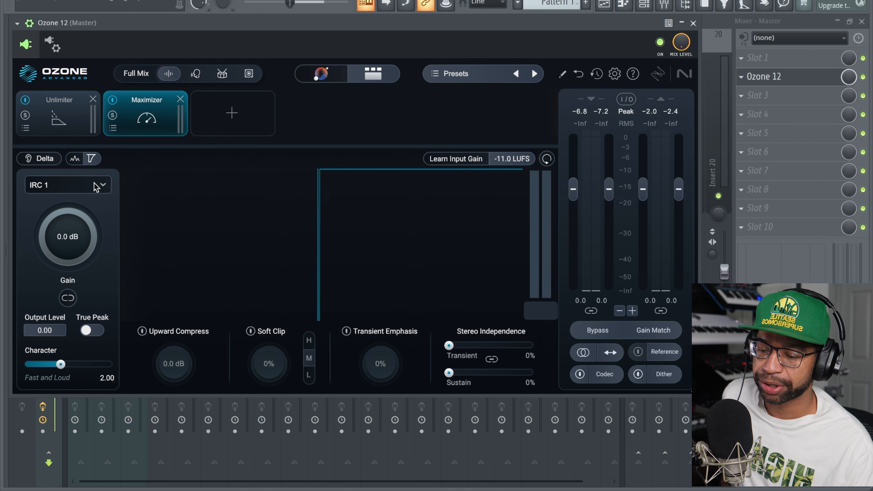
- Open the Maximizer's limiting mode list and look through the IRC modes, including the IRC 3 and IRC 4 variants
{"action": "left_click", "coordinate": [102, 187]}
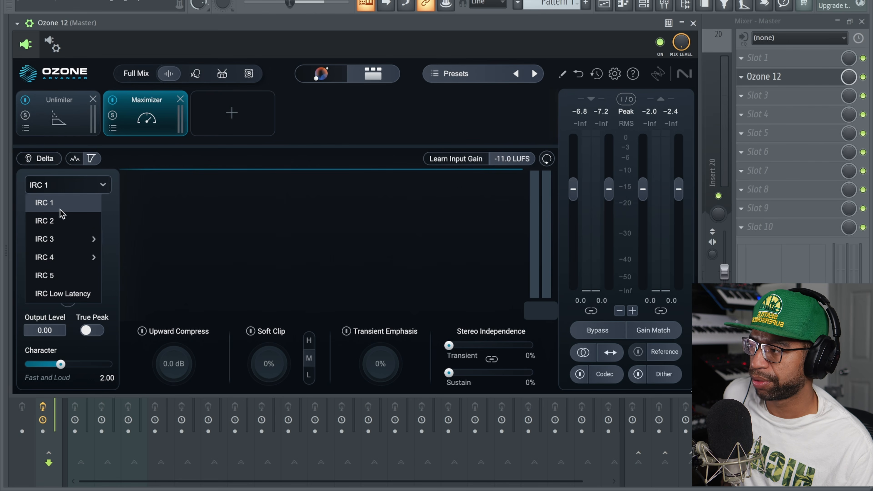
{"action": "mouse_move", "coordinate": [53, 246]}
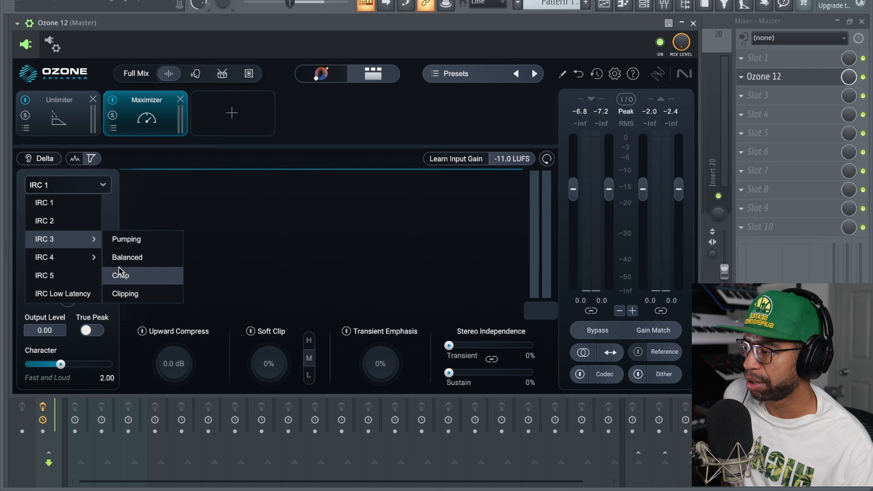
{"action": "mouse_move", "coordinate": [63, 264]}
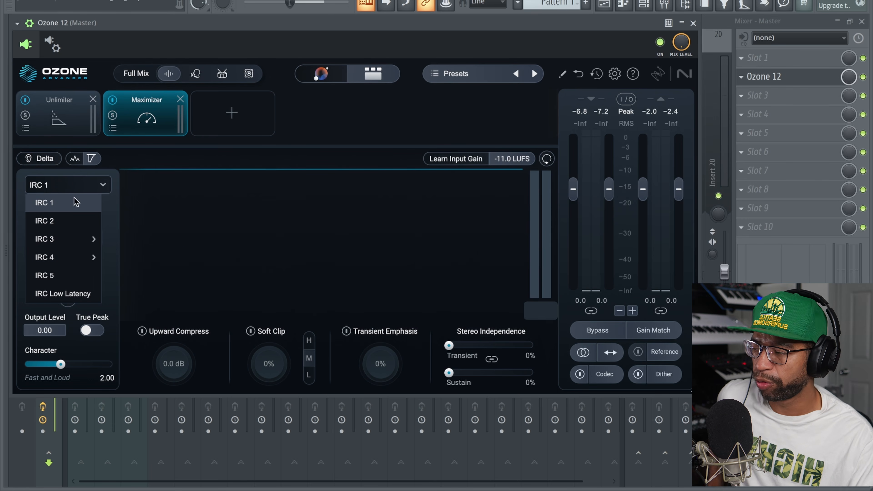